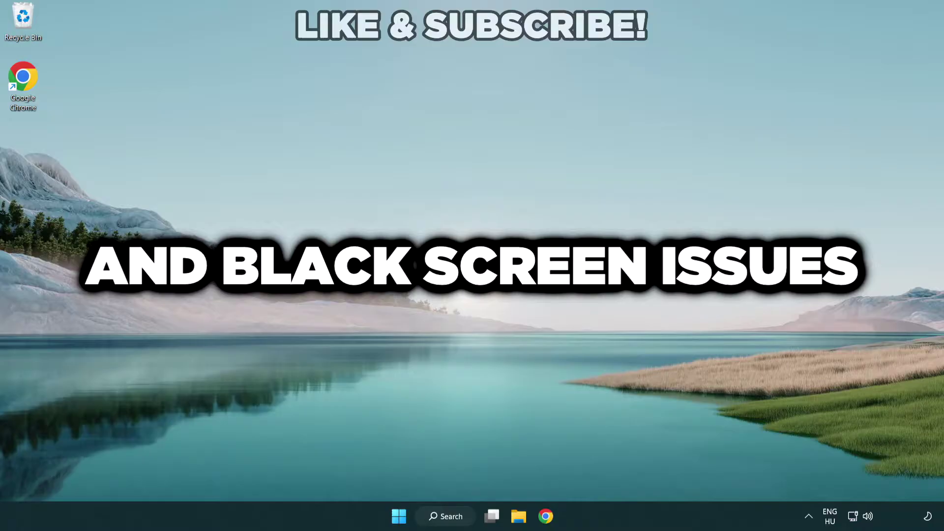
Search Windows for 'device manager' and launch Device Manager from the best match.
{"action": "left_click", "coordinate": [442, 517]}
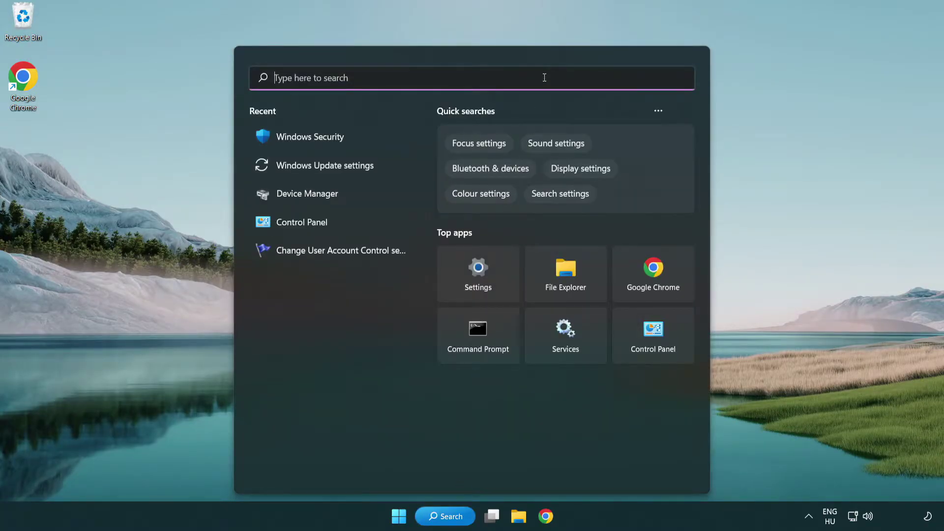
{"action": "type", "text": "devic"}
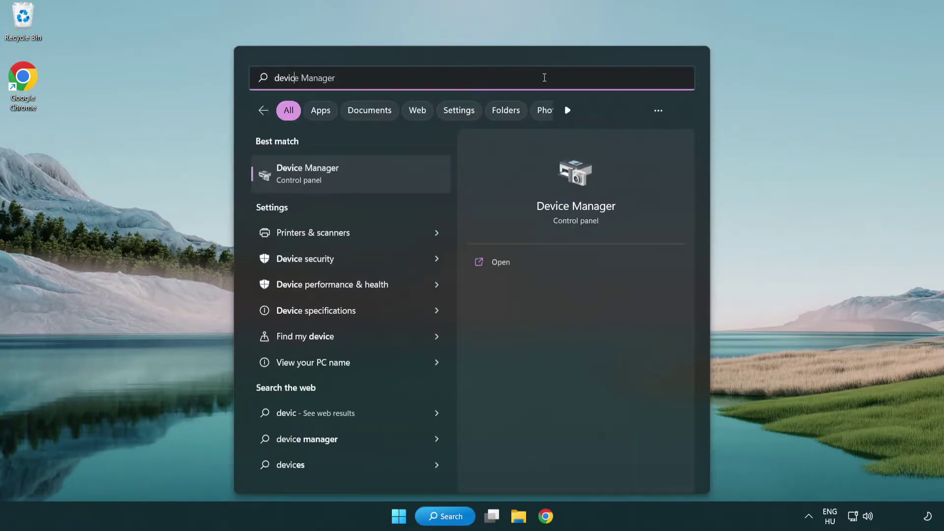
{"action": "type", "text": "e manager"}
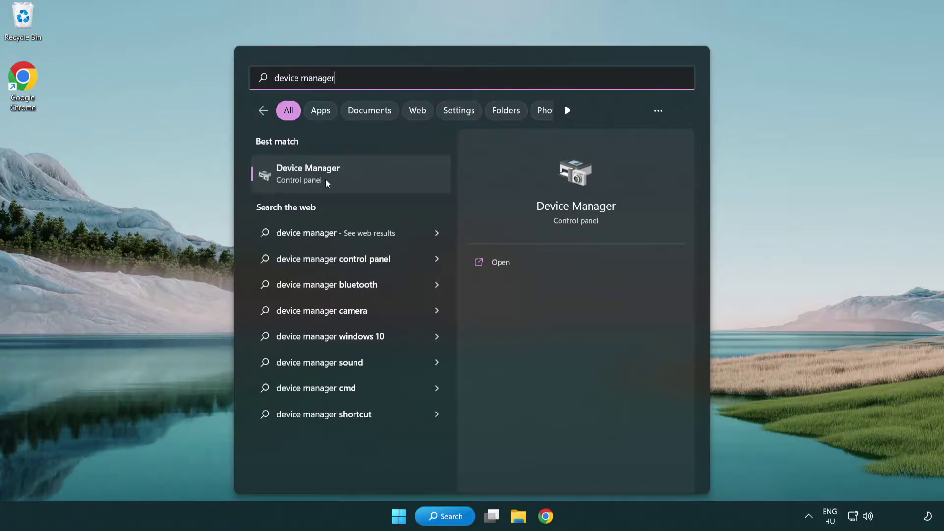
{"action": "left_click", "coordinate": [377, 178]}
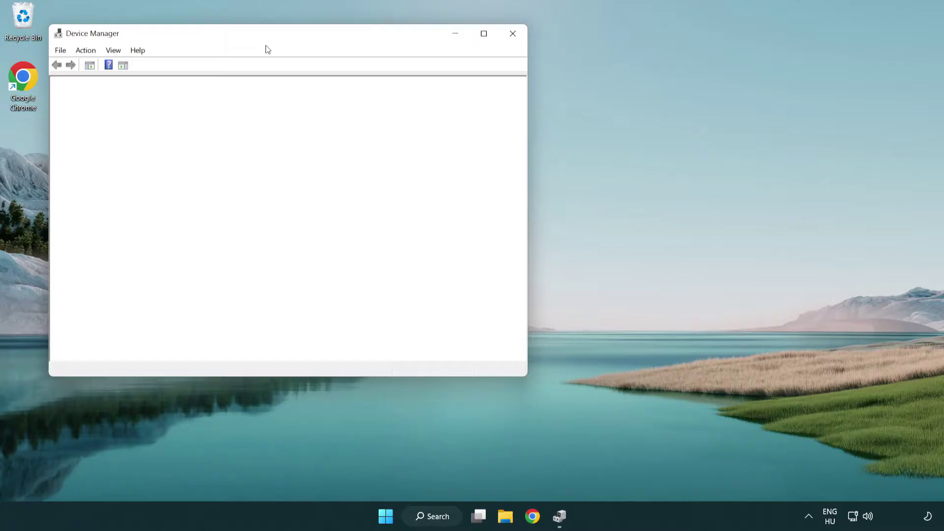
Expand Display adapters and bring up the context menu for the VMware SVGA 3D adapter.
{"action": "left_click_drag", "start_coordinate": [256, 37], "coordinate": [413, 94]}
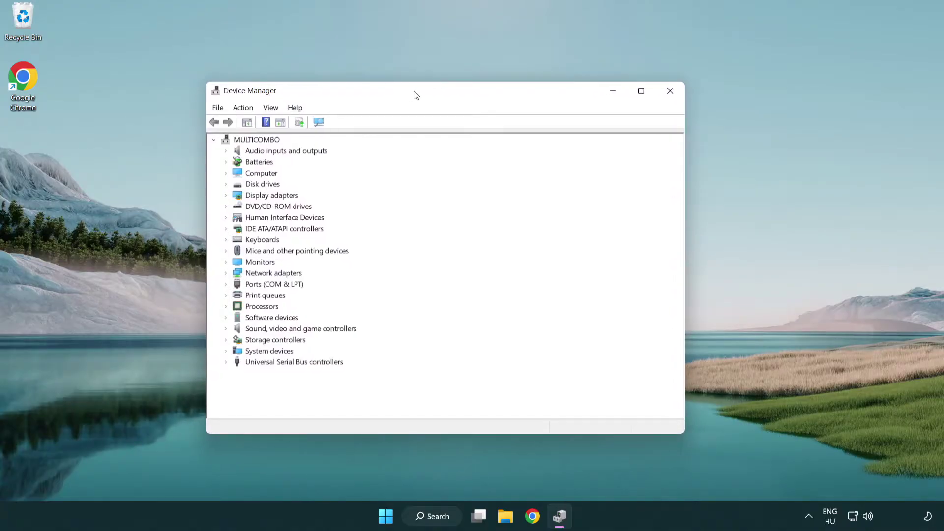
{"action": "left_click", "coordinate": [259, 197]}
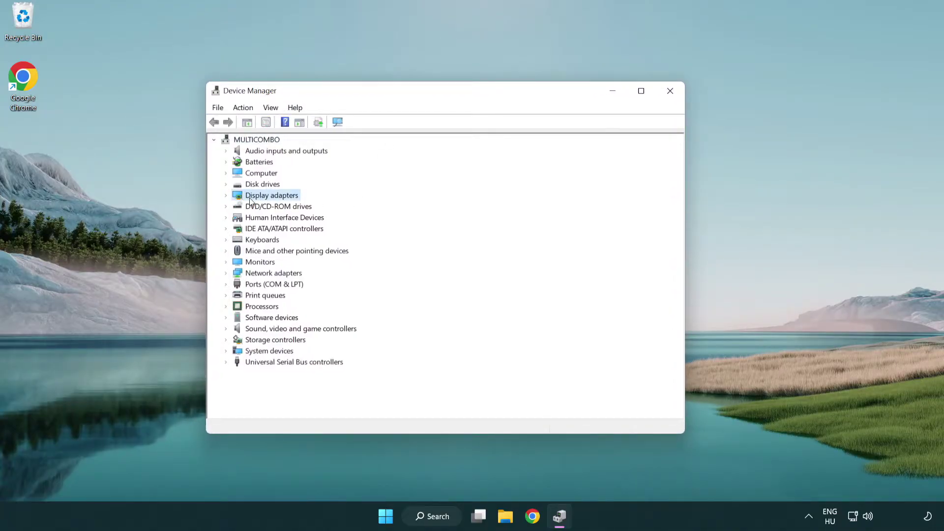
{"action": "left_click", "coordinate": [226, 195]}
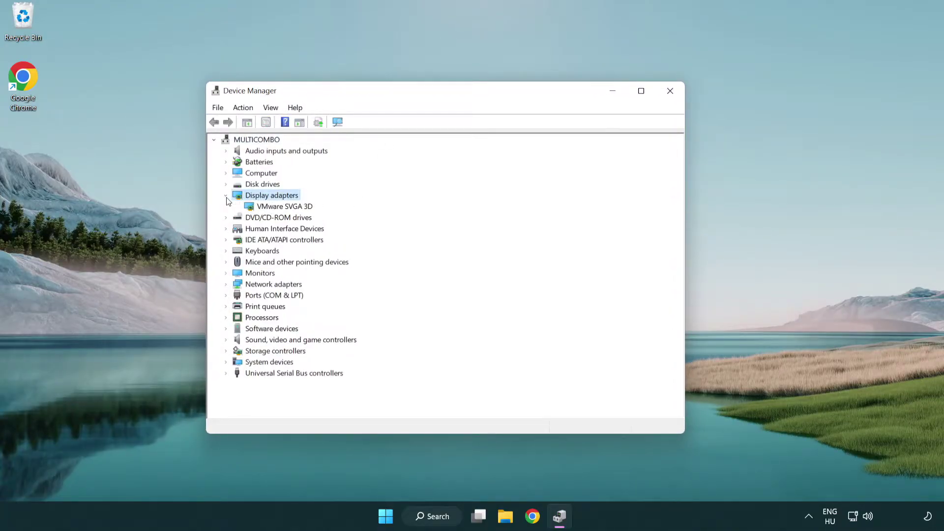
{"action": "left_click", "coordinate": [279, 208]}
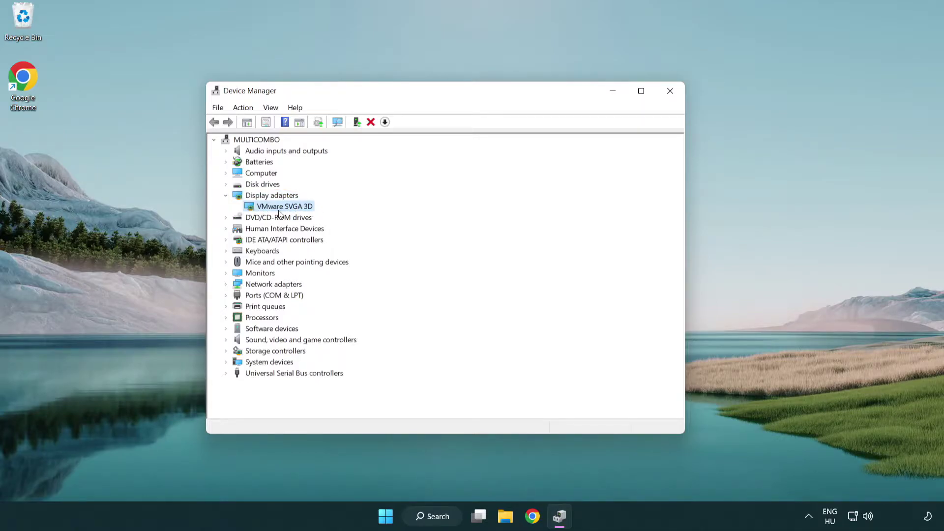
{"action": "right_click", "coordinate": [282, 210]}
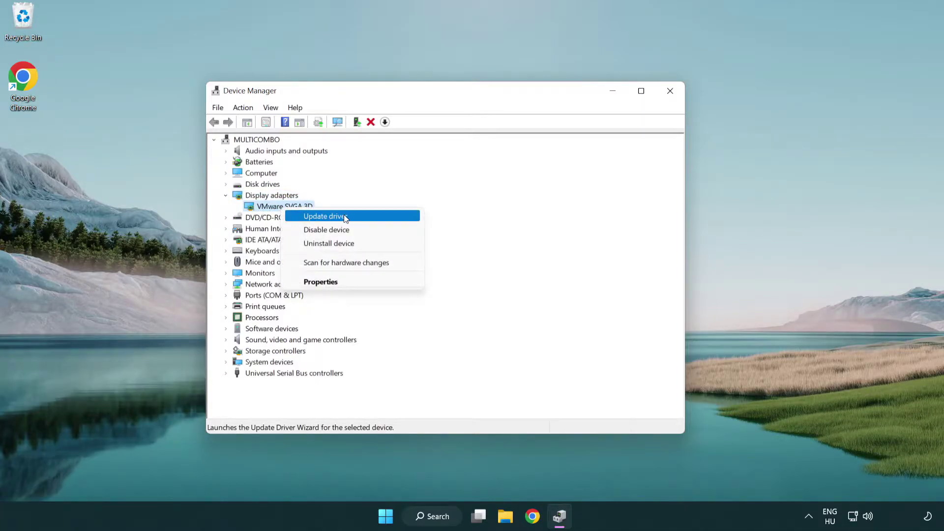
Run an automatic driver search for VMware SVGA 3D, which reports the best driver is installed, then close the wizard.
{"action": "left_click", "coordinate": [371, 215]}
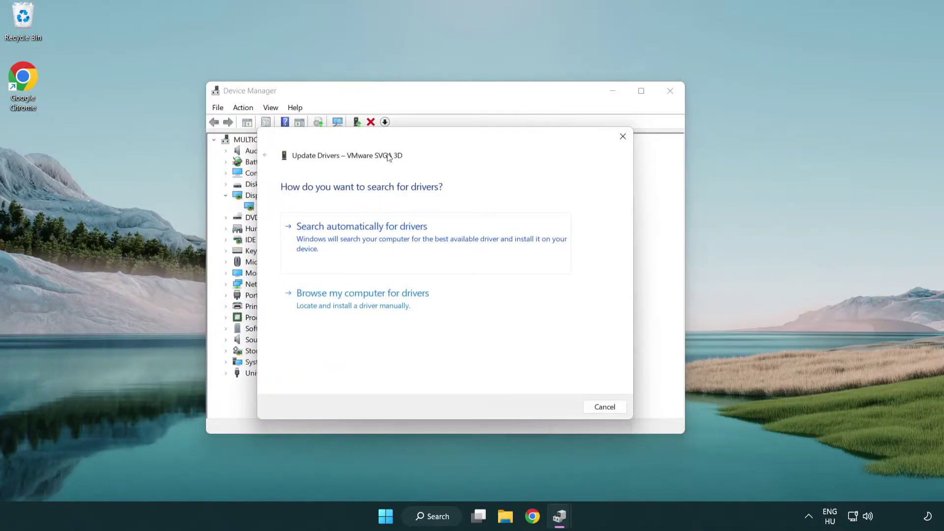
{"action": "left_click_drag", "start_coordinate": [394, 140], "coordinate": [412, 135]}
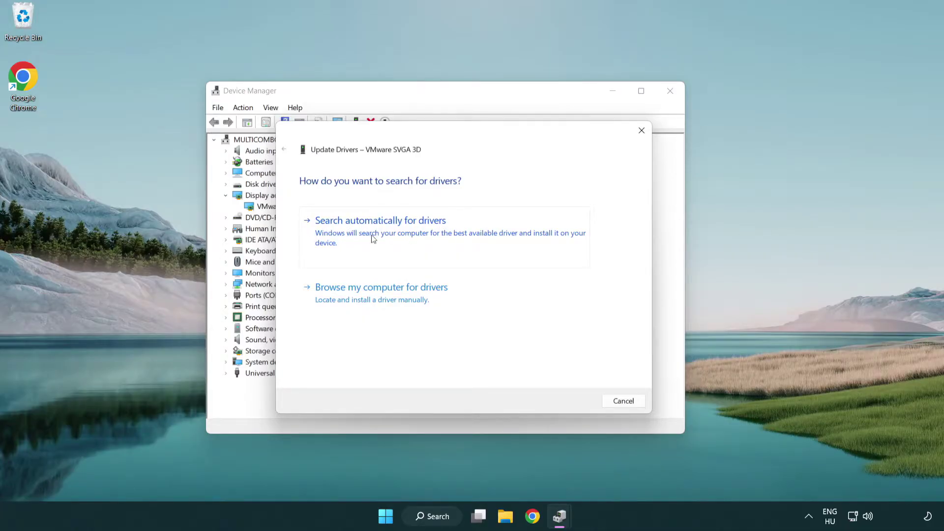
{"action": "left_click", "coordinate": [415, 232]}
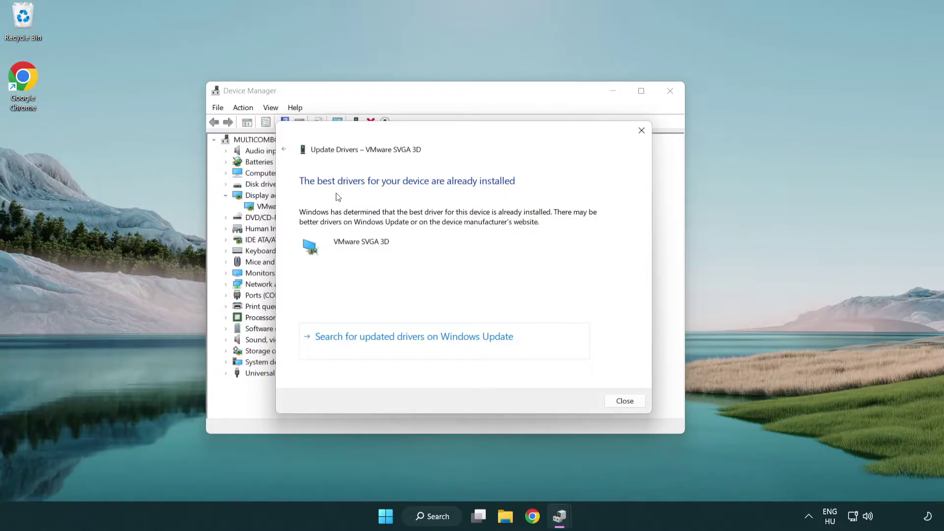
{"action": "left_click", "coordinate": [626, 404]}
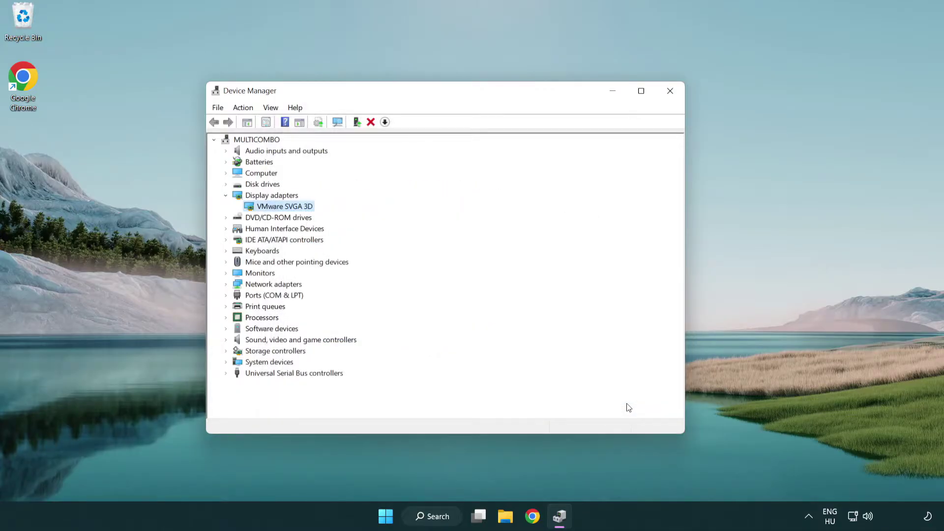
Close Device Manager and open Windows Update settings by searching 'update'.
{"action": "left_click", "coordinate": [669, 92]}
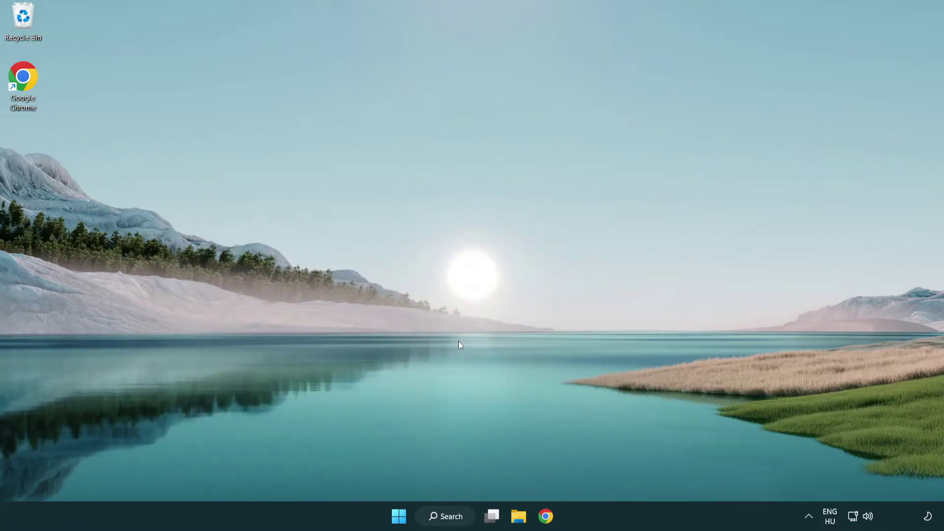
{"action": "left_click", "coordinate": [455, 517]}
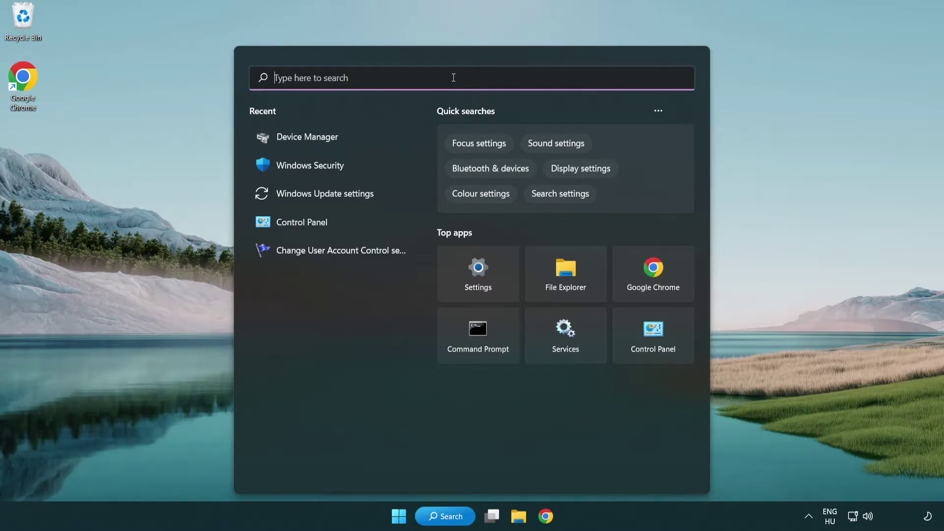
{"action": "type", "text": "update"}
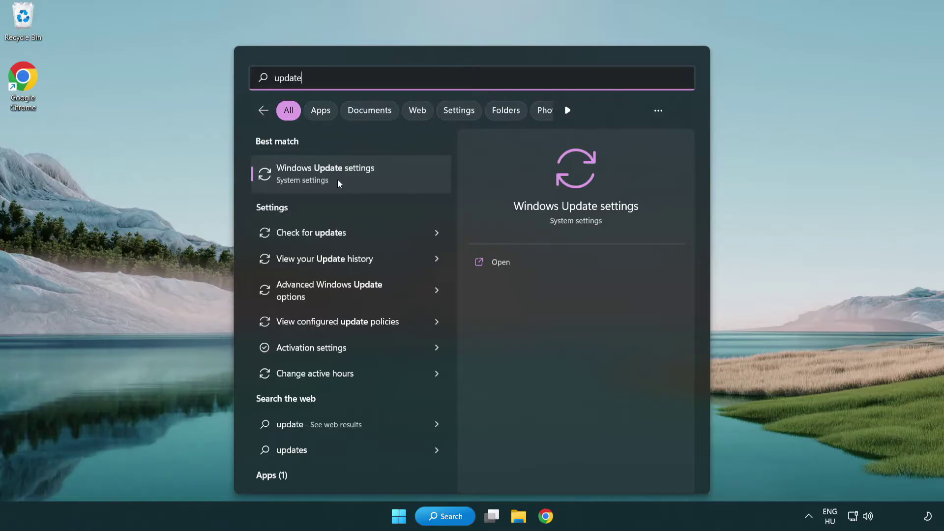
{"action": "left_click", "coordinate": [368, 180]}
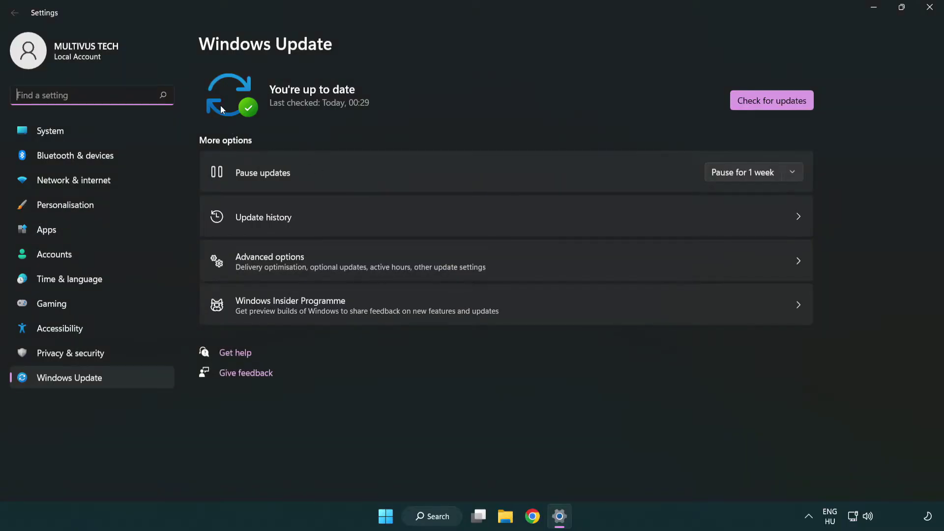
Run a Windows Update check confirming the PC is up to date, then close Settings.
{"action": "left_click", "coordinate": [792, 105]}
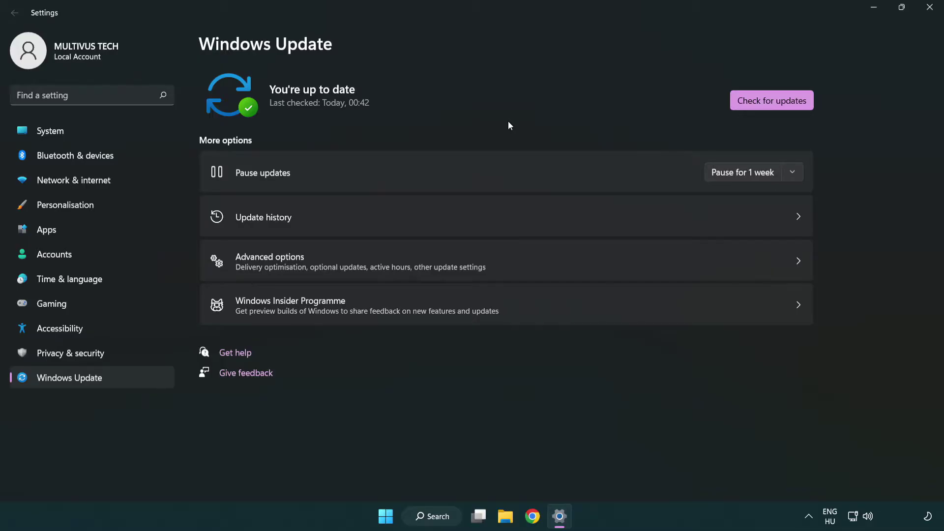
{"action": "left_click", "coordinate": [927, 8]}
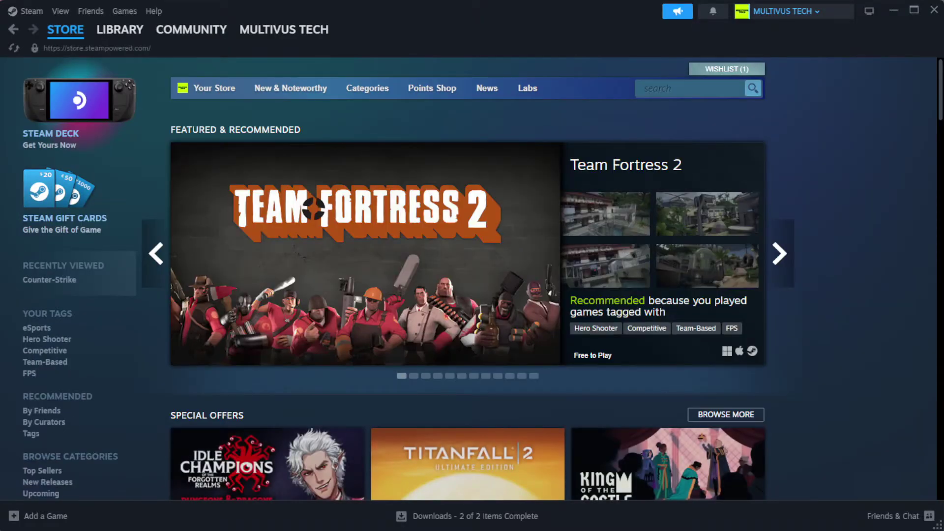
Go to Steam's Library Home and bring up the options for YOUR NOT WORKING GAME.
{"action": "mouse_move", "coordinate": [133, 35]}
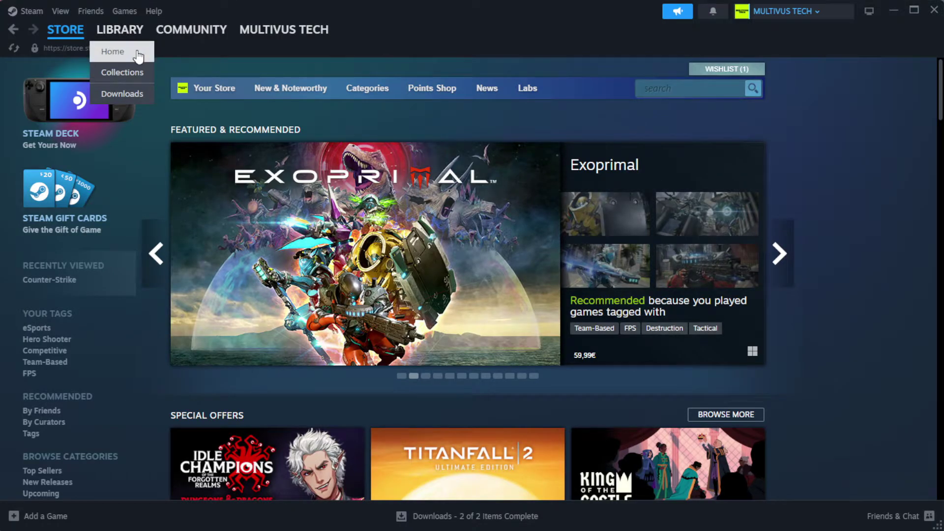
{"action": "left_click", "coordinate": [136, 55]}
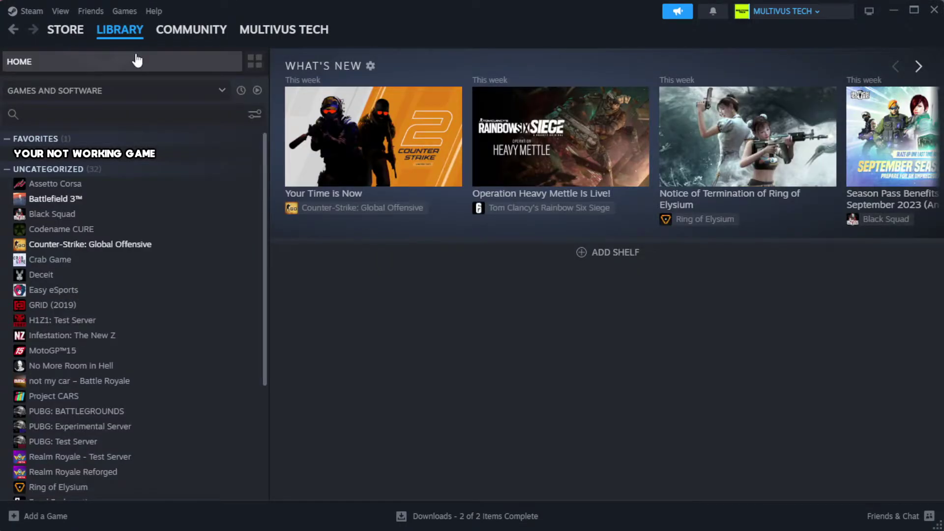
{"action": "right_click", "coordinate": [232, 155]}
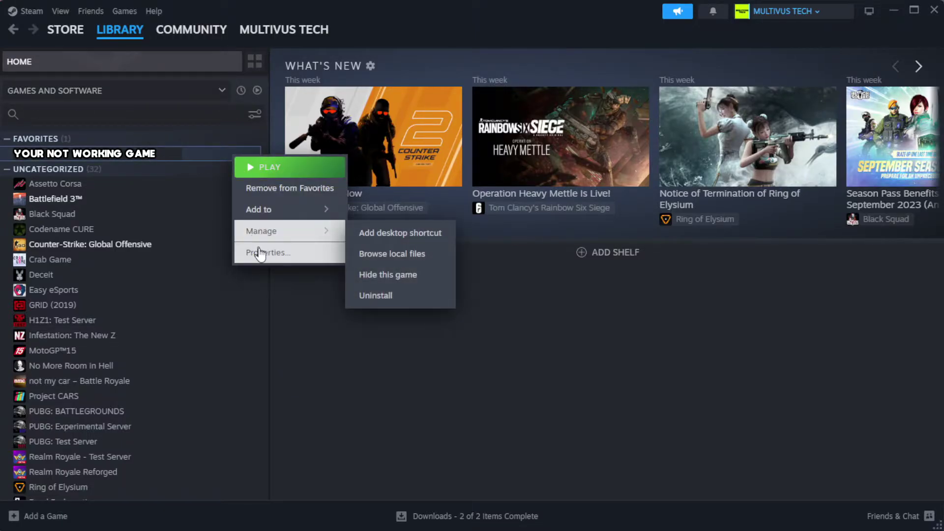
Verify the game's file integrity under Properties > Installed Files, validating all 1039 files.
{"action": "left_click", "coordinate": [295, 255]}
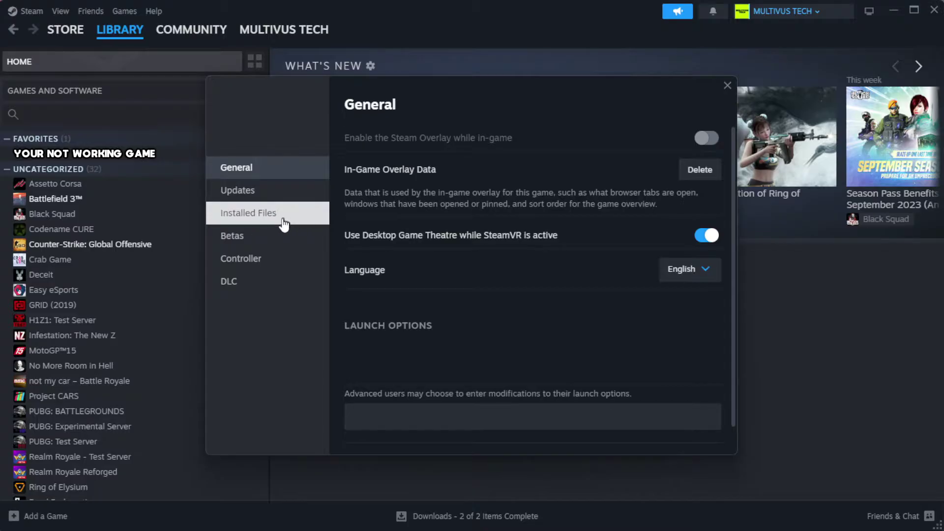
{"action": "left_click", "coordinate": [310, 224]}
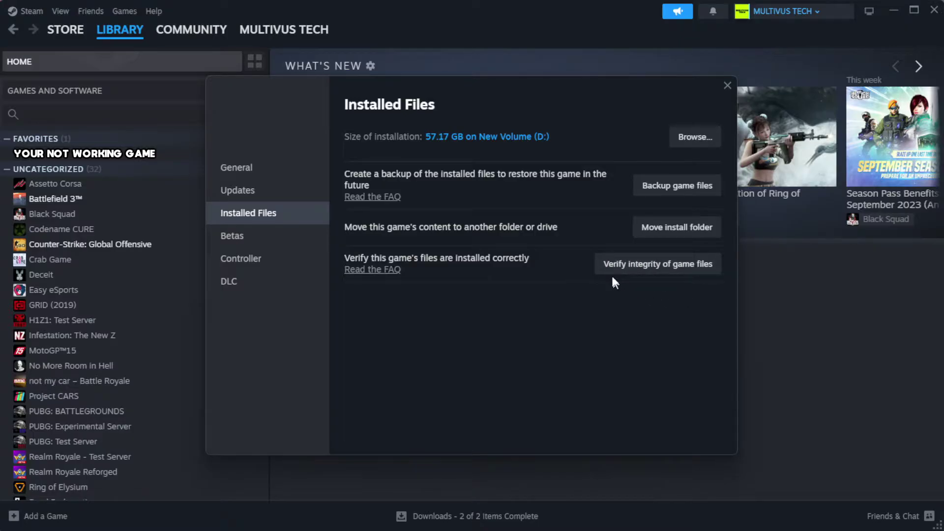
{"action": "left_click", "coordinate": [663, 273]}
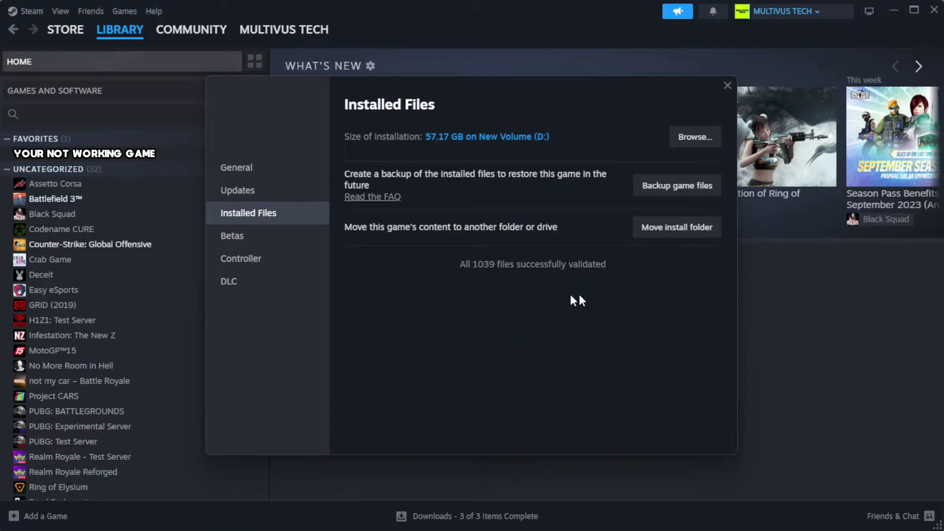
Browse the game's install folder and open Properties for the YOUR NOT WORKING GAME shortcut.
{"action": "left_click", "coordinate": [694, 138]}
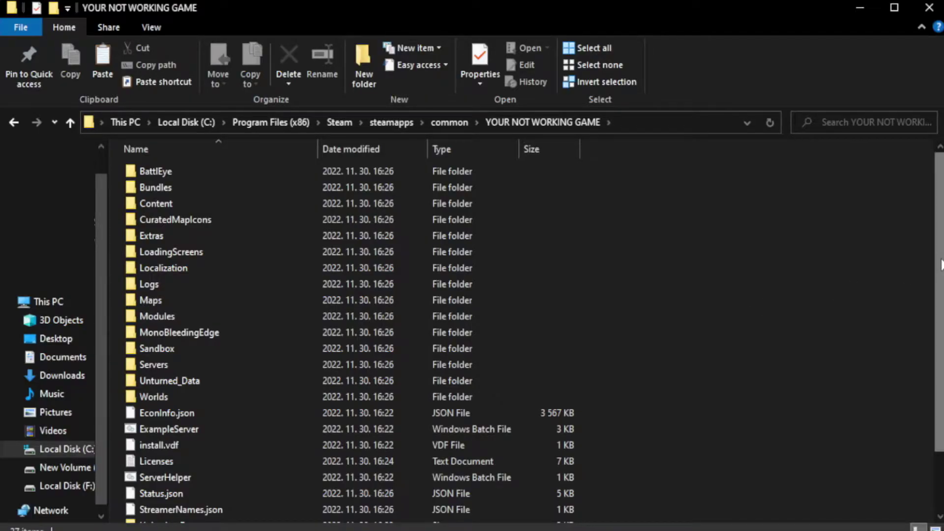
{"action": "left_click_drag", "start_coordinate": [940, 295], "coordinate": [941, 351]}
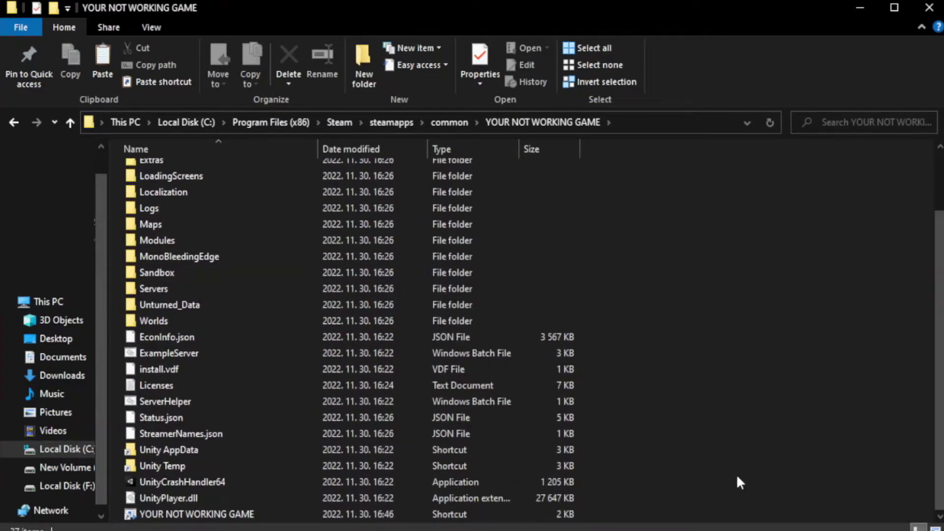
{"action": "left_click", "coordinate": [378, 516]}
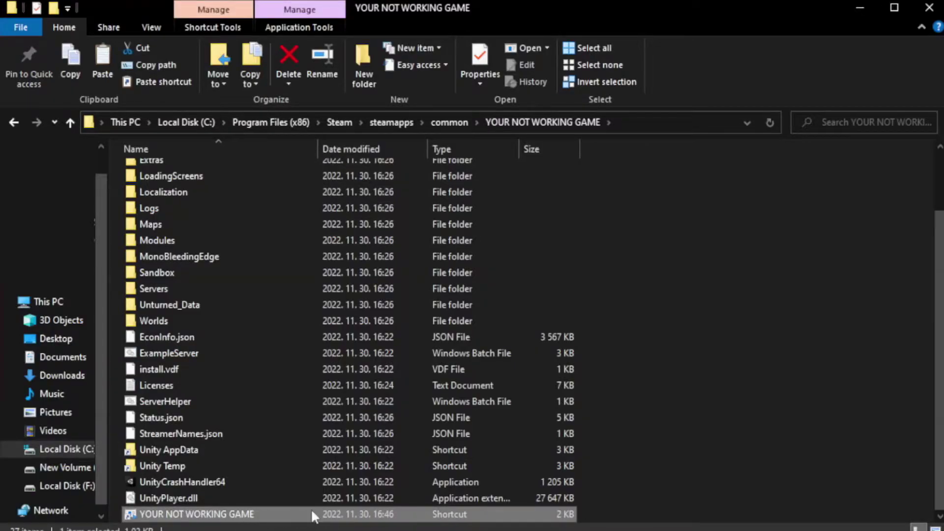
{"action": "right_click", "coordinate": [316, 515]}
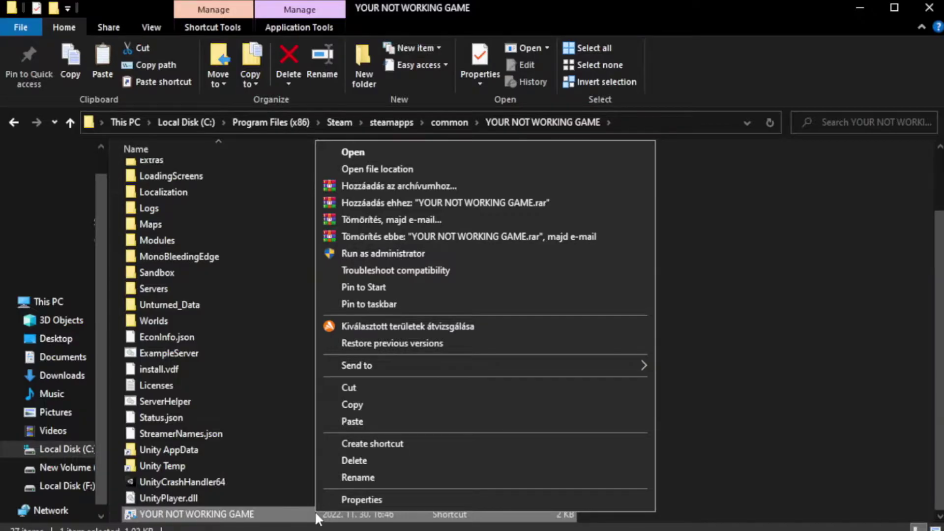
{"action": "left_click", "coordinate": [482, 499]}
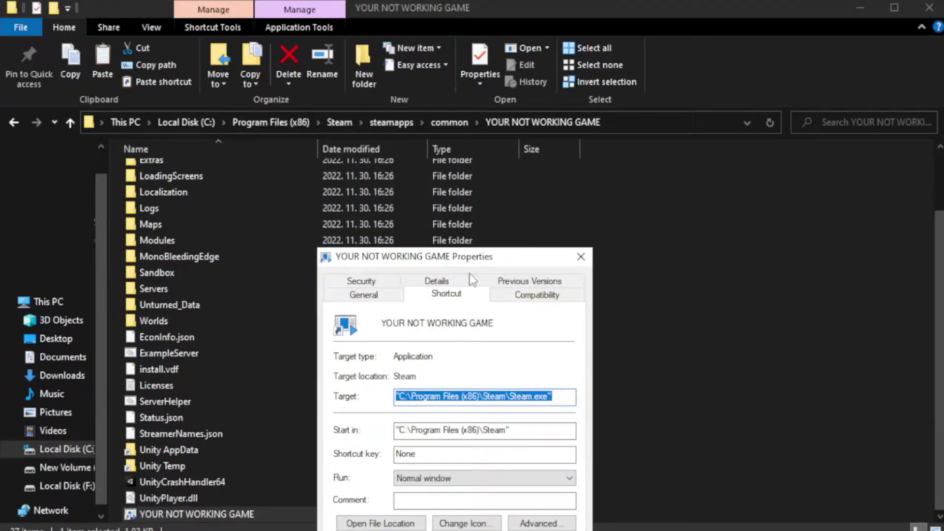
{"action": "left_click_drag", "start_coordinate": [475, 261], "coordinate": [474, 96]}
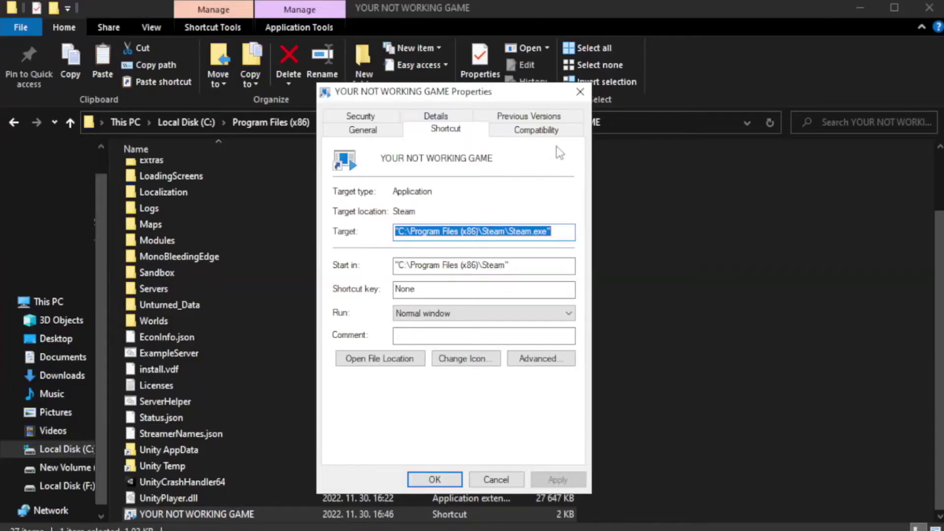
Set the shortcut to Windows 8 compatibility mode, run as administrator, fullscreen optimizations off, and apply.
{"action": "left_click", "coordinate": [531, 132]}
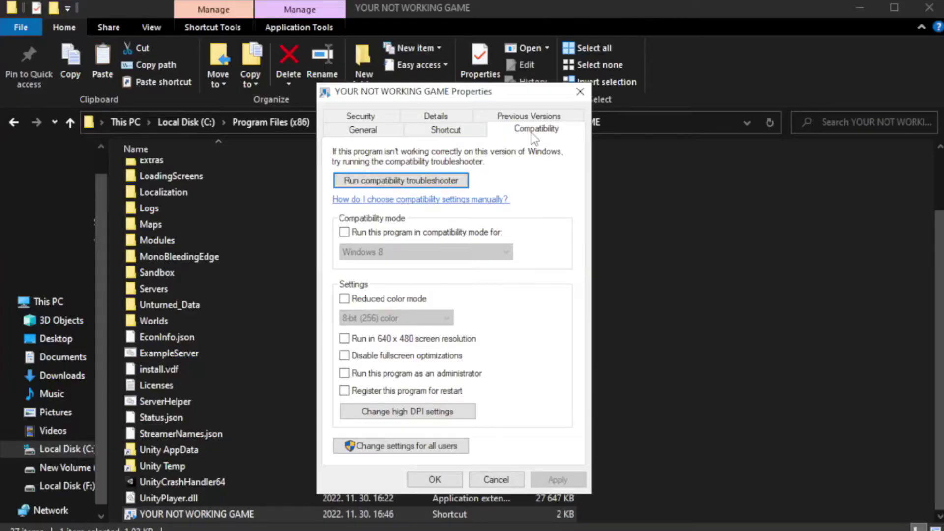
{"action": "left_click", "coordinate": [376, 236]}
{"action": "left_click", "coordinate": [425, 253]}
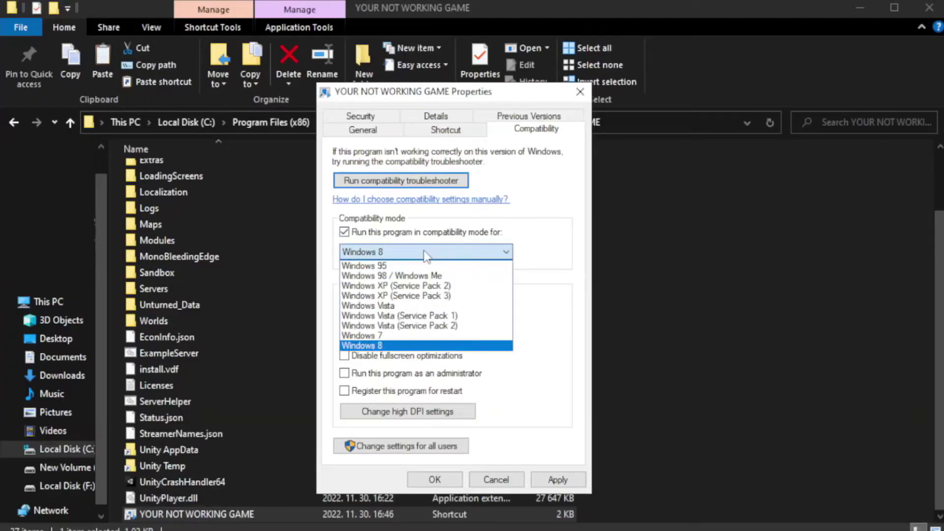
{"action": "left_click", "coordinate": [401, 346]}
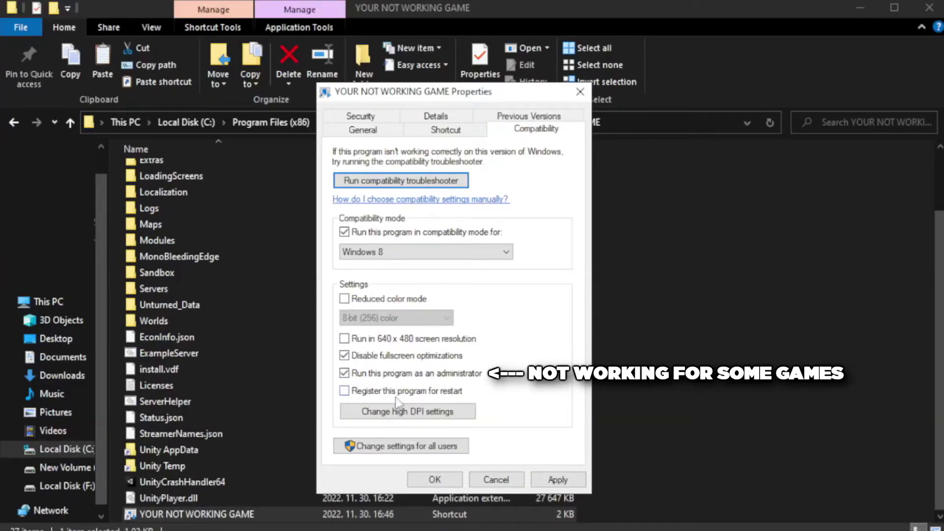
{"action": "left_click", "coordinate": [555, 481]}
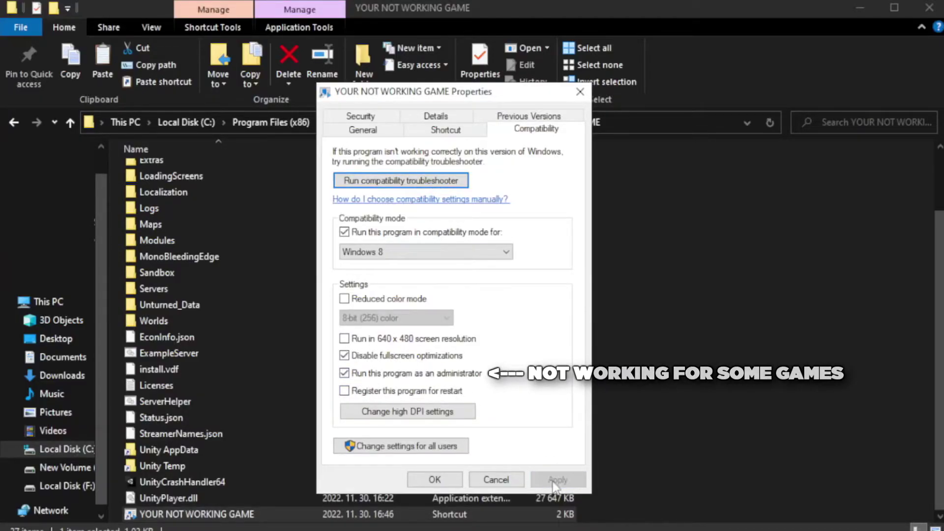
{"action": "left_click", "coordinate": [434, 480]}
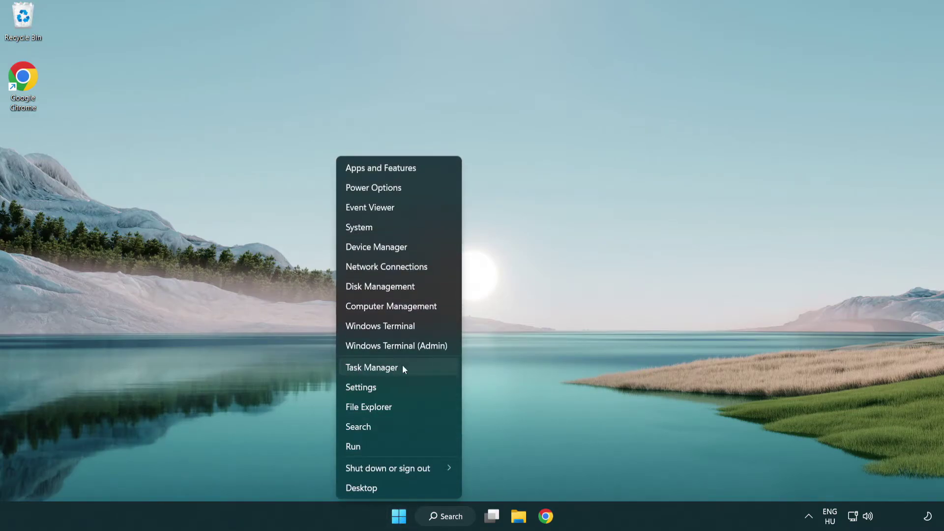
In Task Manager's Startup list, disable Terminal, Phone Link, Cortana and Windows Security notifications.
{"action": "left_click", "coordinate": [417, 369]}
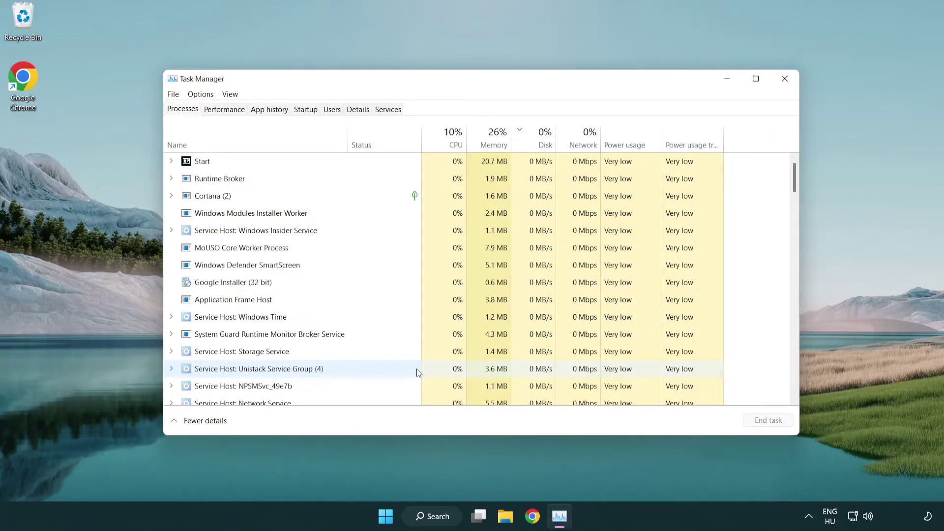
{"action": "left_click", "coordinate": [307, 110]}
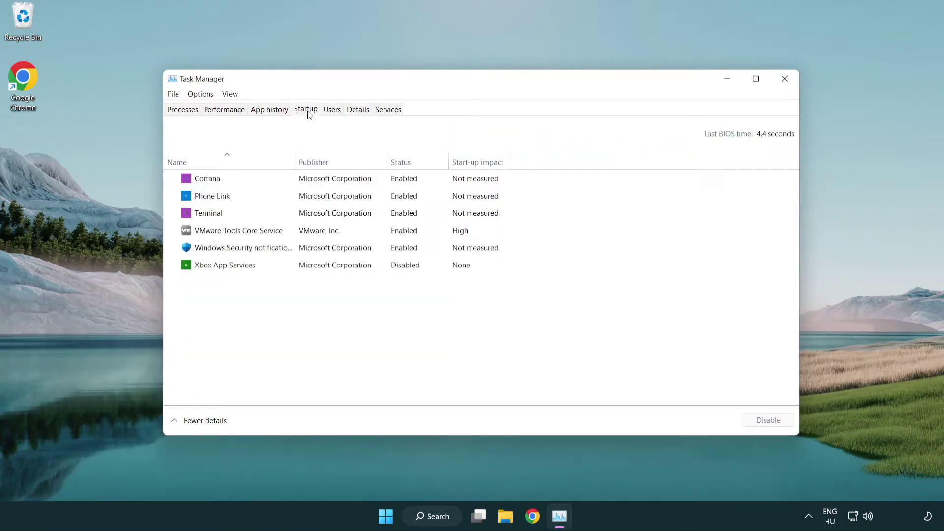
{"action": "left_click", "coordinate": [309, 214]}
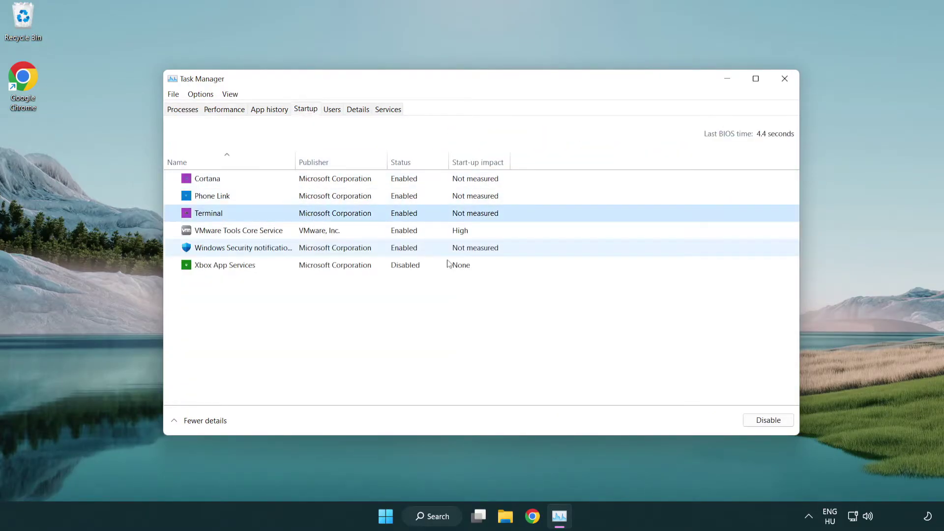
{"action": "left_click", "coordinate": [752, 421]}
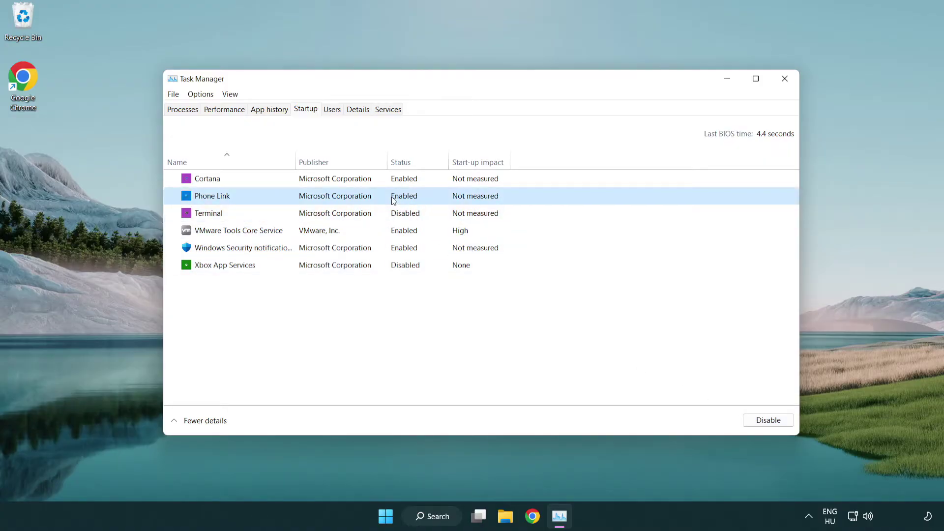
{"action": "left_click", "coordinate": [750, 420]}
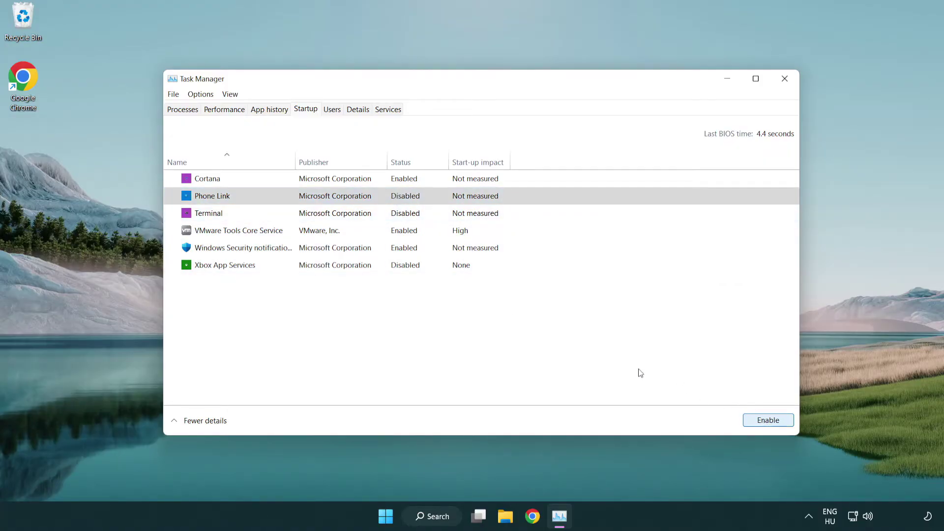
{"action": "left_click", "coordinate": [337, 183]}
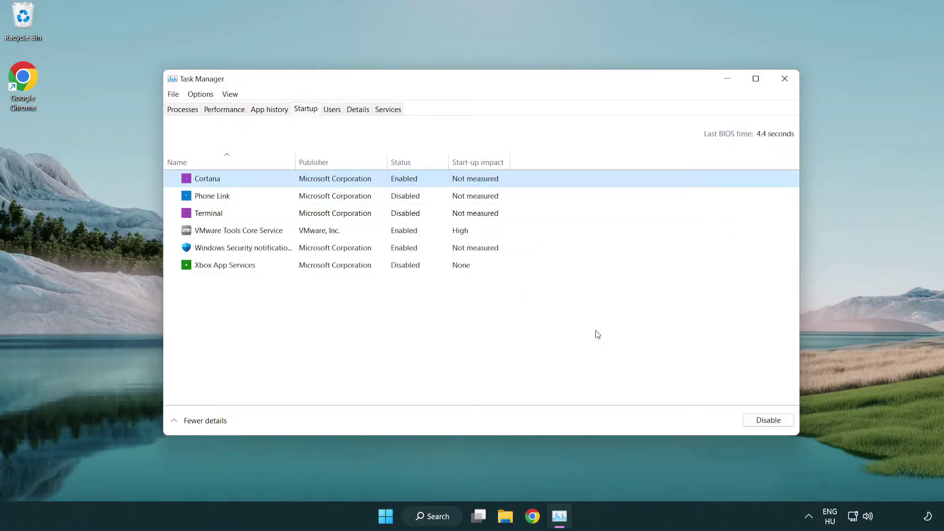
{"action": "left_click", "coordinate": [765, 420]}
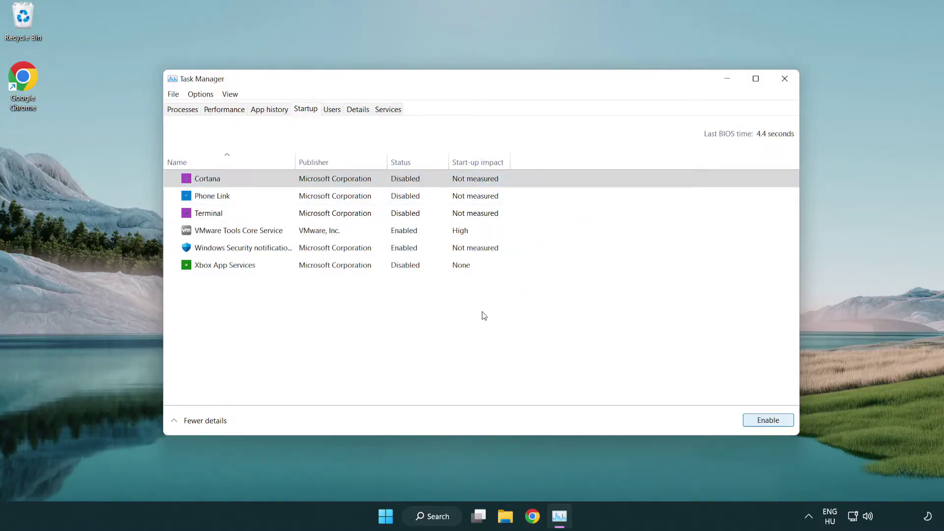
{"action": "left_click", "coordinate": [450, 254]}
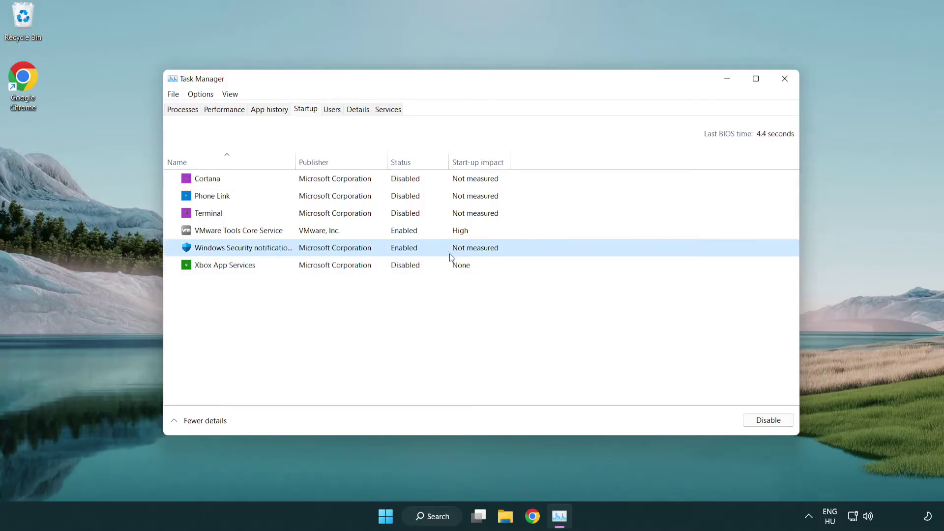
{"action": "left_click", "coordinate": [763, 423]}
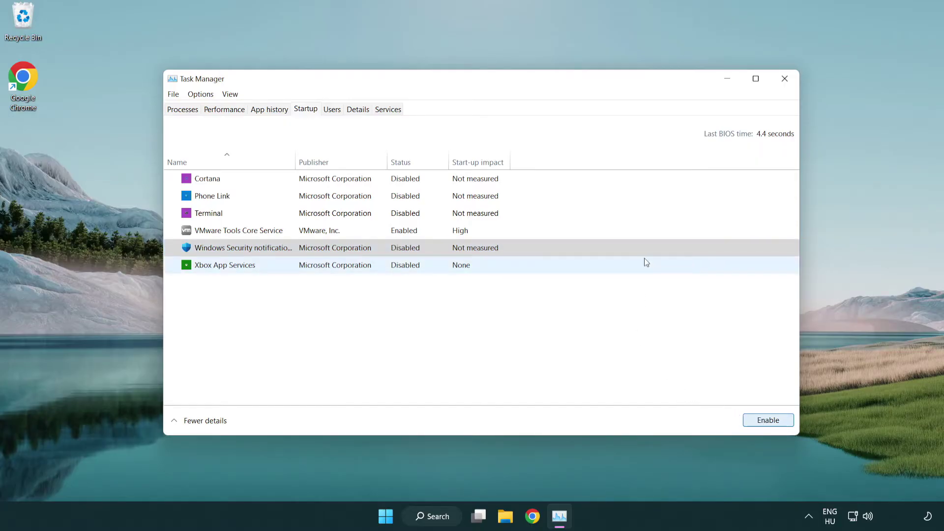
Close Task Manager and download dxwebsetup.exe from the DirectX End-User Runtime page in Chrome.
{"action": "left_click", "coordinate": [786, 83]}
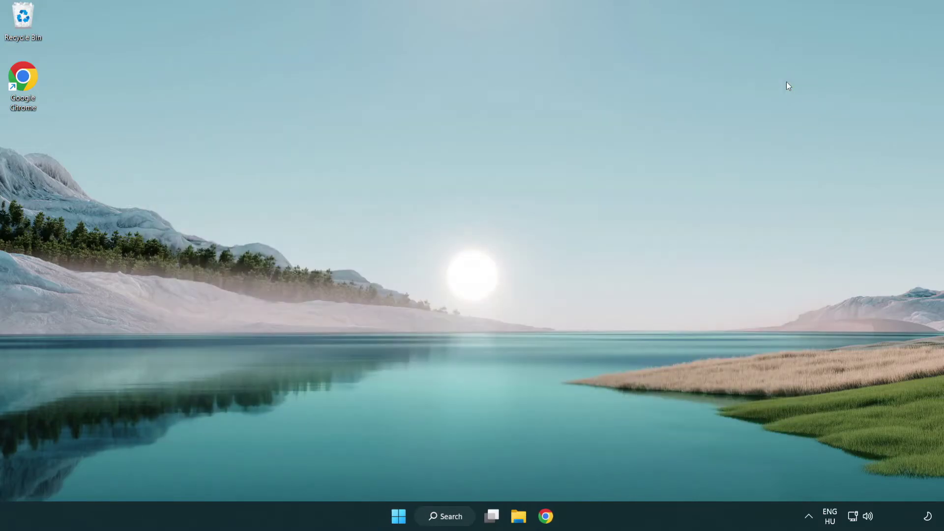
{"action": "left_click", "coordinate": [546, 522]}
{"action": "scroll", "coordinate": [391, 414], "scroll_direction": "up", "scroll_amount": 2}
{"action": "scroll", "coordinate": [391, 415], "scroll_direction": "up", "scroll_amount": 1}
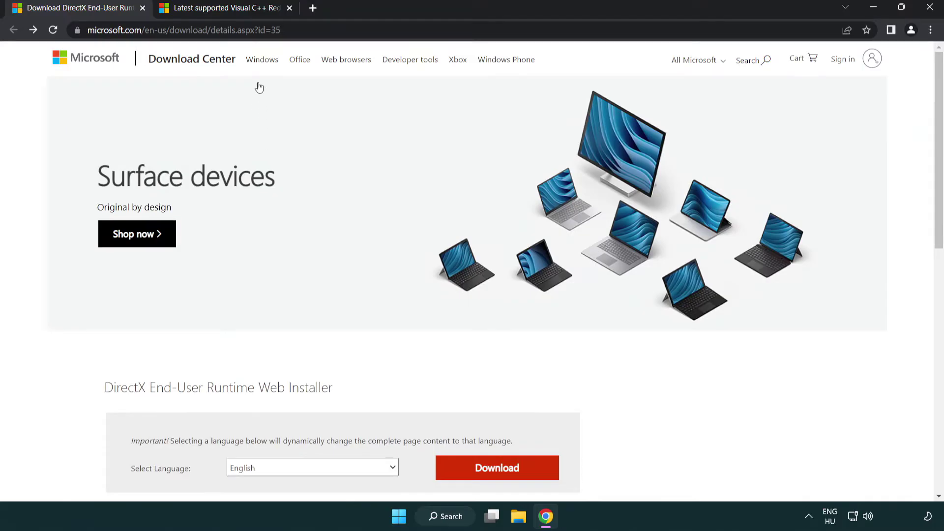
{"action": "left_click", "coordinate": [407, 31]}
{"action": "left_click", "coordinate": [407, 34]}
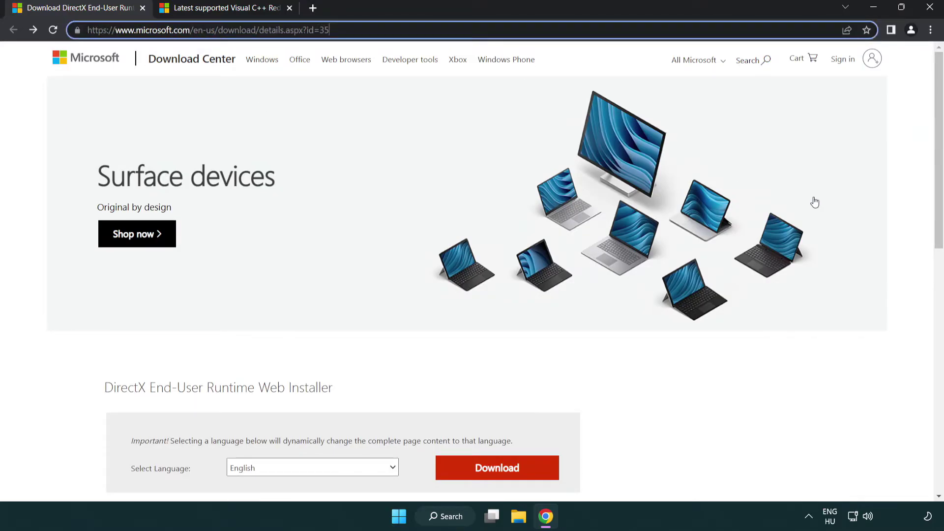
{"action": "left_click", "coordinate": [904, 212]}
{"action": "left_click_drag", "start_coordinate": [938, 214], "coordinate": [934, 273]}
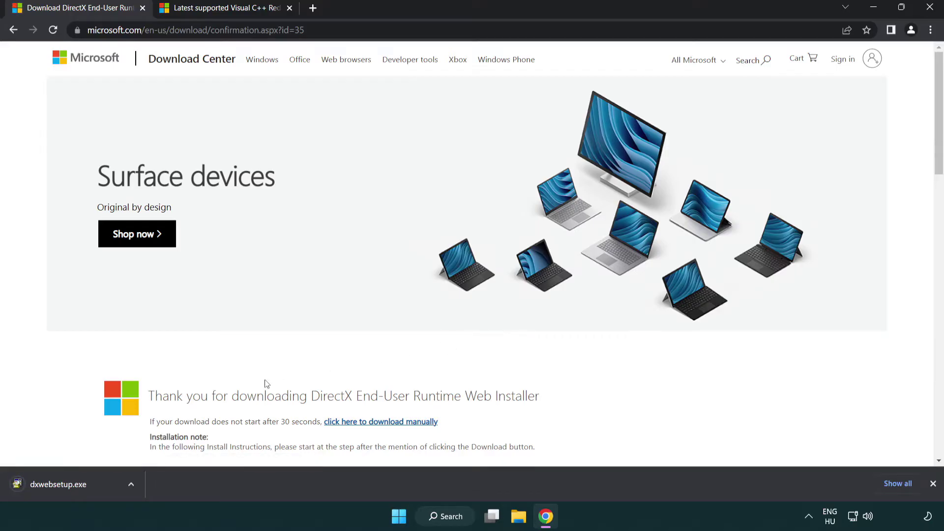
Launch dxwebsetup.exe and accept the DirectX licence agreement.
{"action": "left_click", "coordinate": [61, 486]}
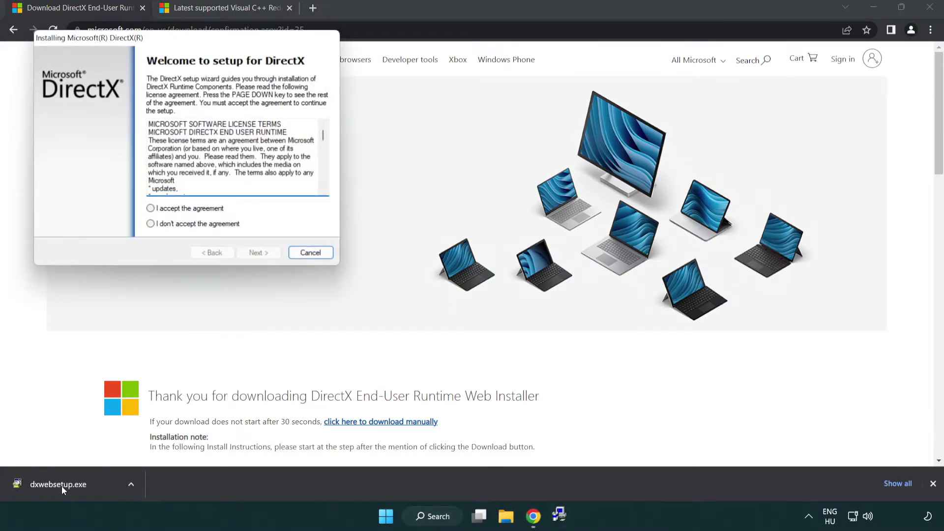
{"action": "left_click_drag", "start_coordinate": [143, 43], "coordinate": [414, 146]}
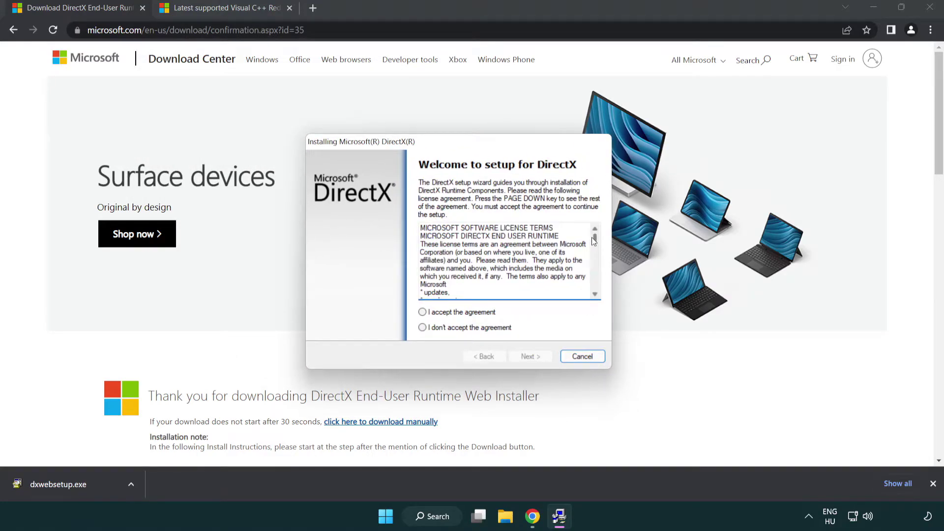
{"action": "left_click_drag", "start_coordinate": [595, 241], "coordinate": [593, 285]}
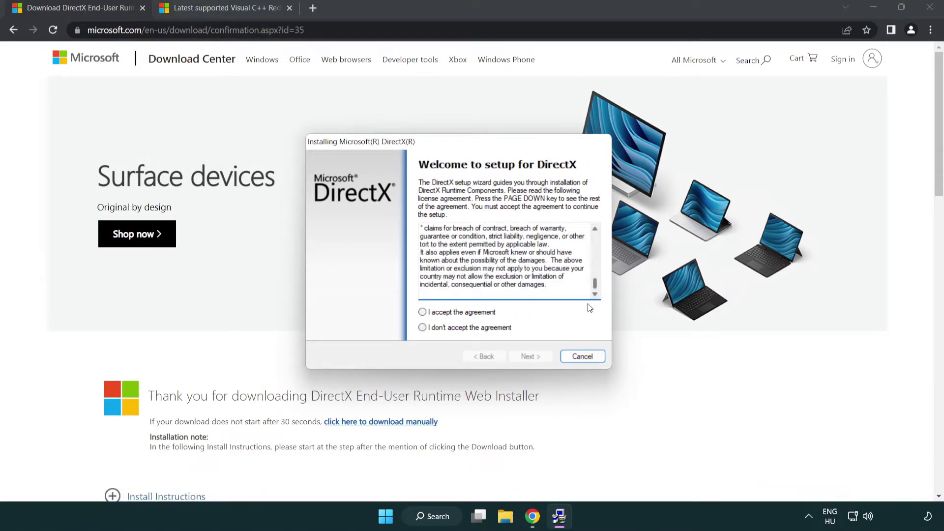
{"action": "left_click", "coordinate": [423, 314]}
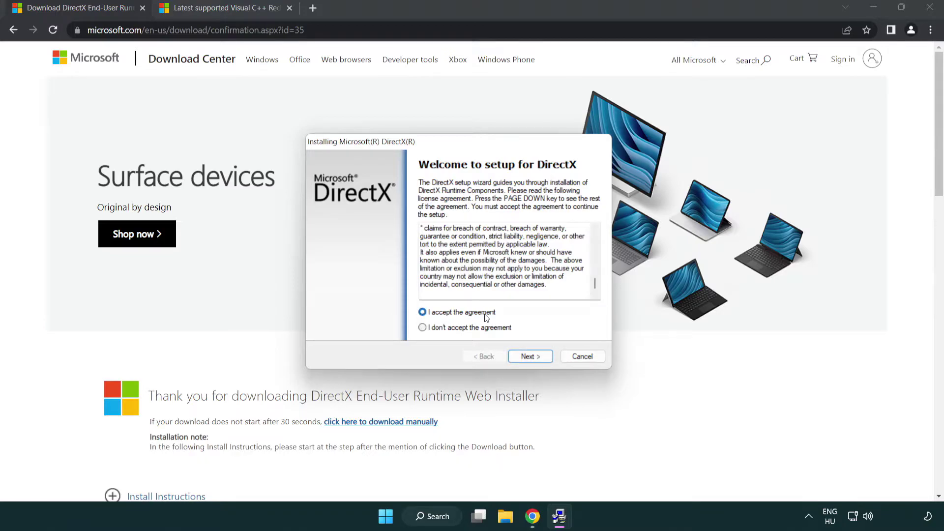
Continue without installing the Bing Bar and finish setup, with DirectX already up to date.
{"action": "left_click", "coordinate": [531, 357]}
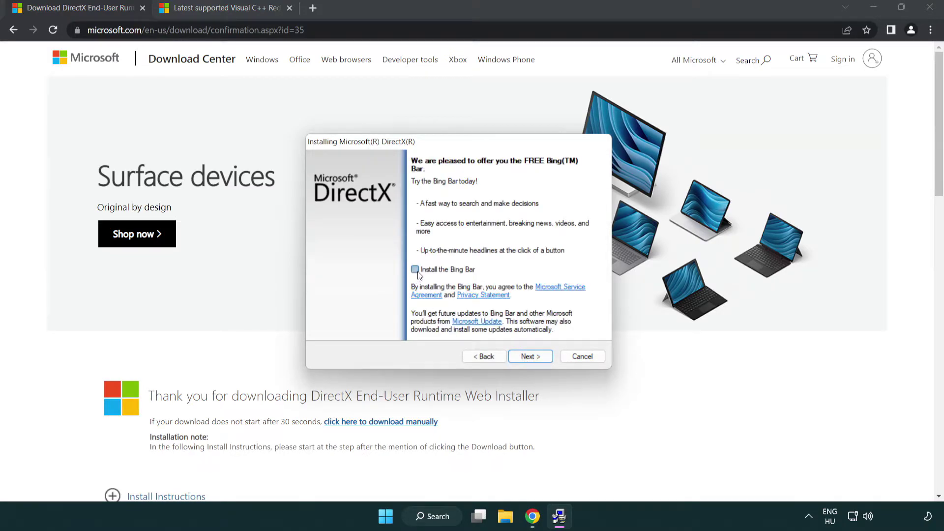
{"action": "left_click", "coordinate": [534, 358]}
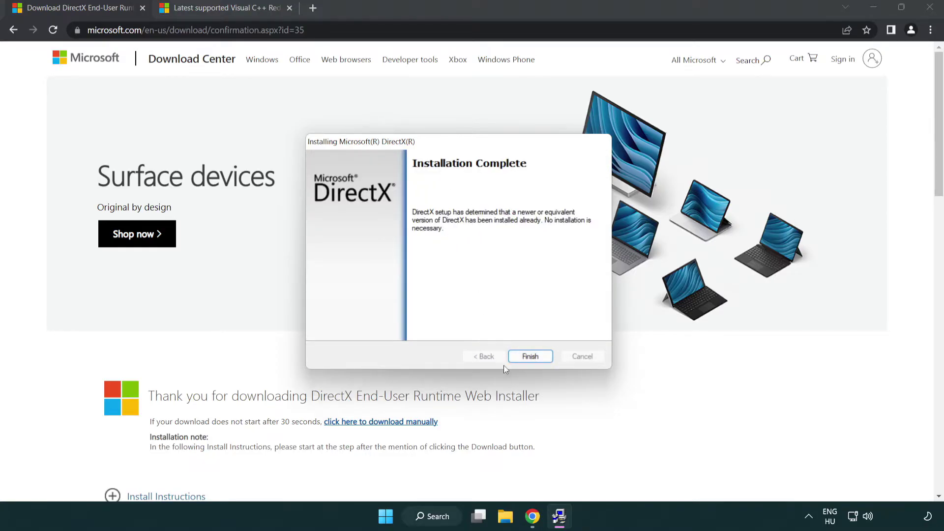
{"action": "left_click", "coordinate": [531, 356]}
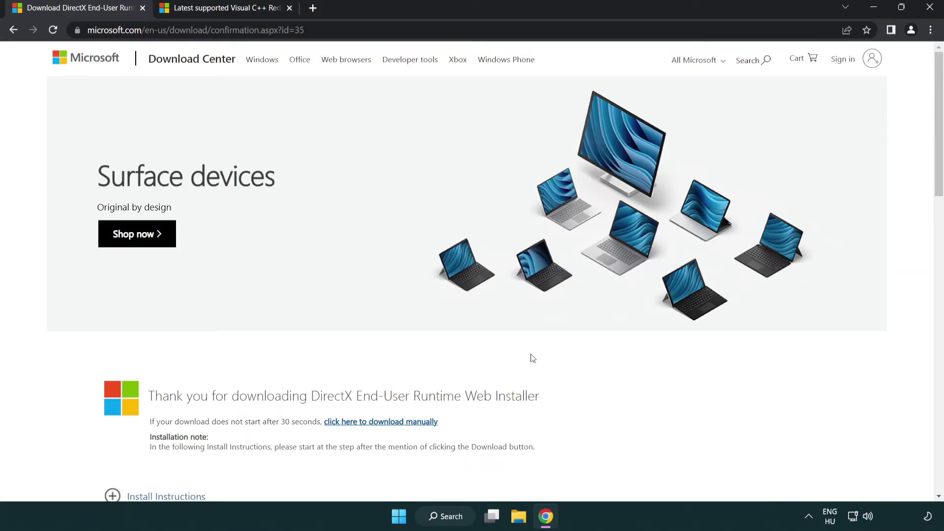
Close the DirectX page and reach the Visual Studio 2015–2022 redistributable table on Microsoft Learn.
{"action": "left_click", "coordinate": [142, 9]}
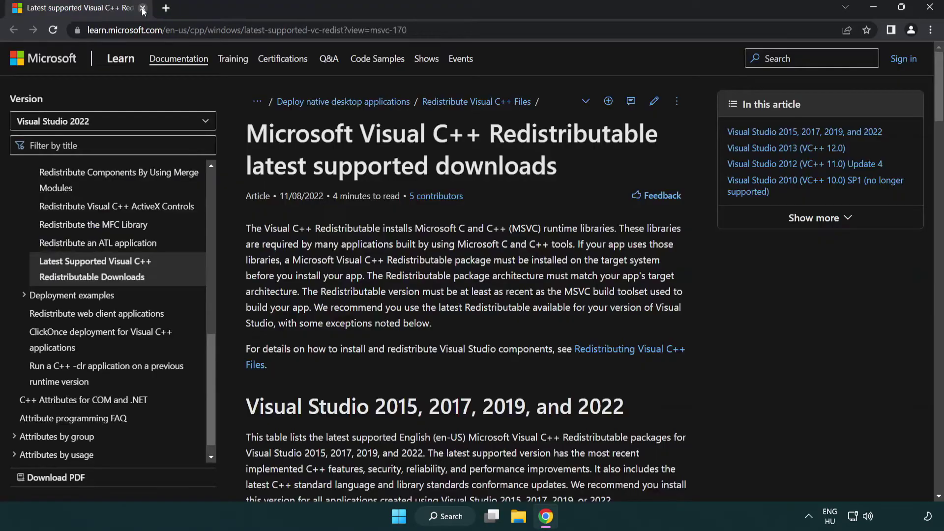
{"action": "left_click", "coordinate": [414, 34]}
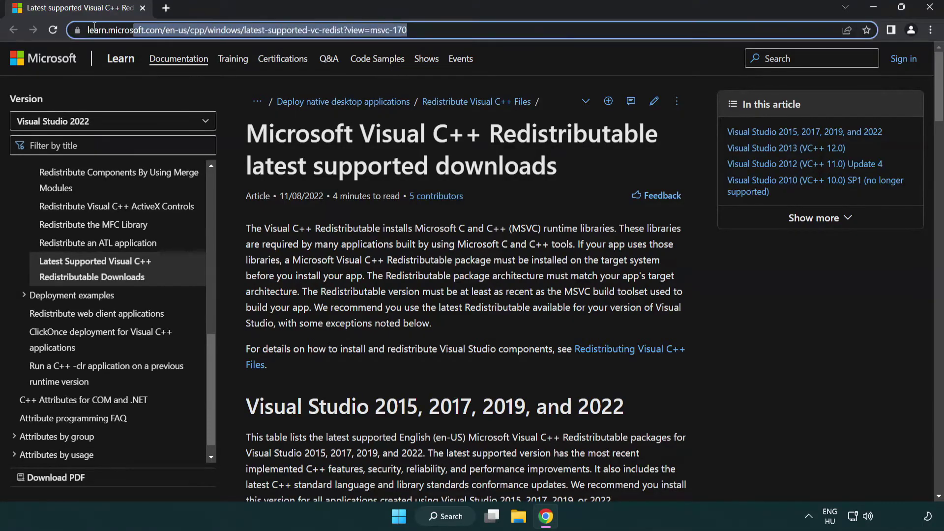
{"action": "left_click", "coordinate": [486, 161]}
{"action": "scroll", "coordinate": [485, 162], "scroll_direction": "down", "scroll_amount": 6}
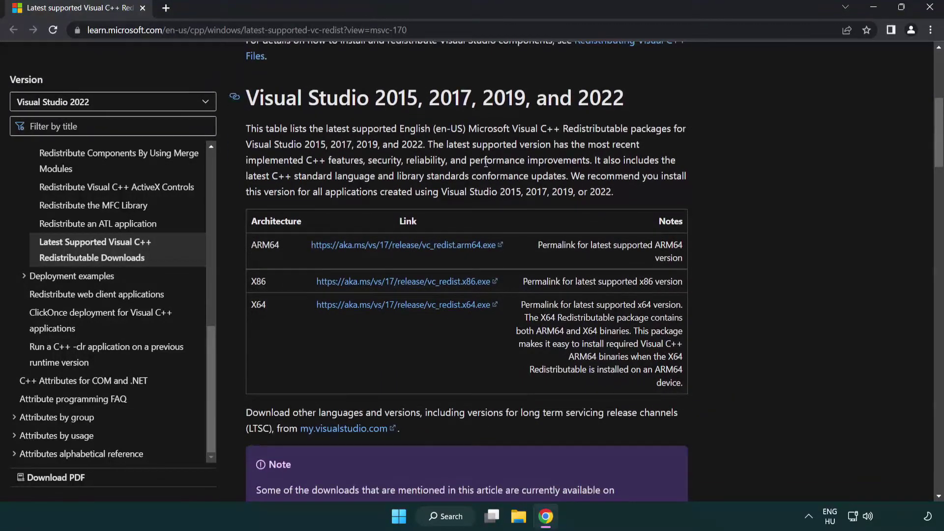
Download the ARM64, x86 and x64 installers and launch VC_redist.arm64.exe.
{"action": "left_click", "coordinate": [385, 250]}
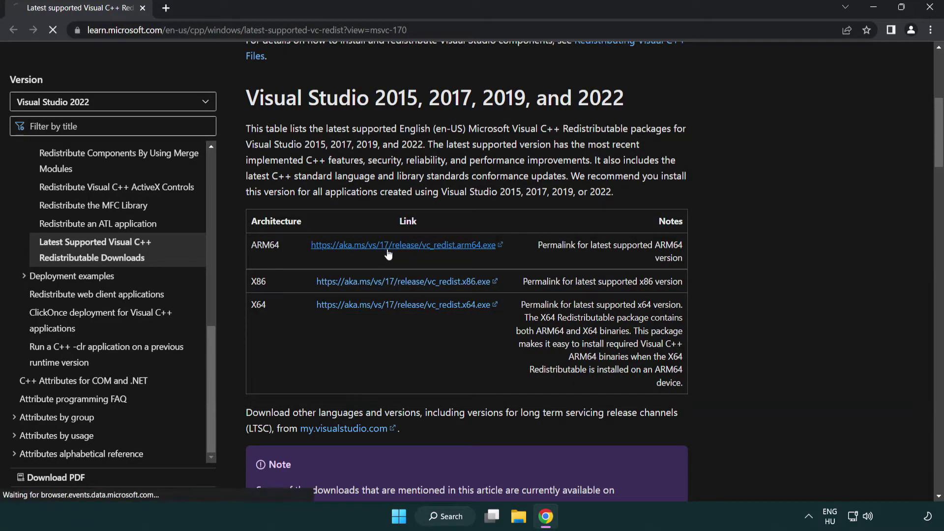
{"action": "left_click", "coordinate": [396, 305]}
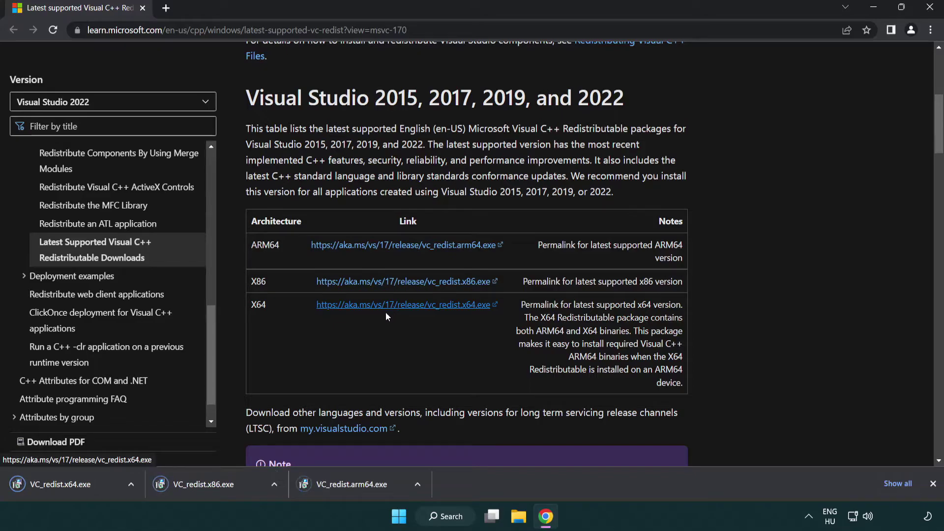
{"action": "left_click", "coordinate": [361, 491]}
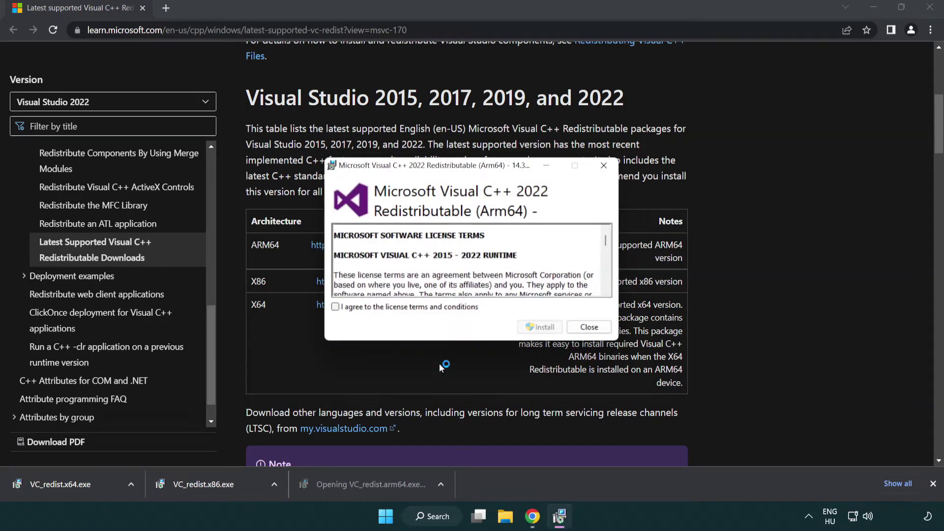
Accept the licence terms and attempt the ARM64 install, closing it after it fails.
{"action": "left_click_drag", "start_coordinate": [605, 240], "coordinate": [606, 283]}
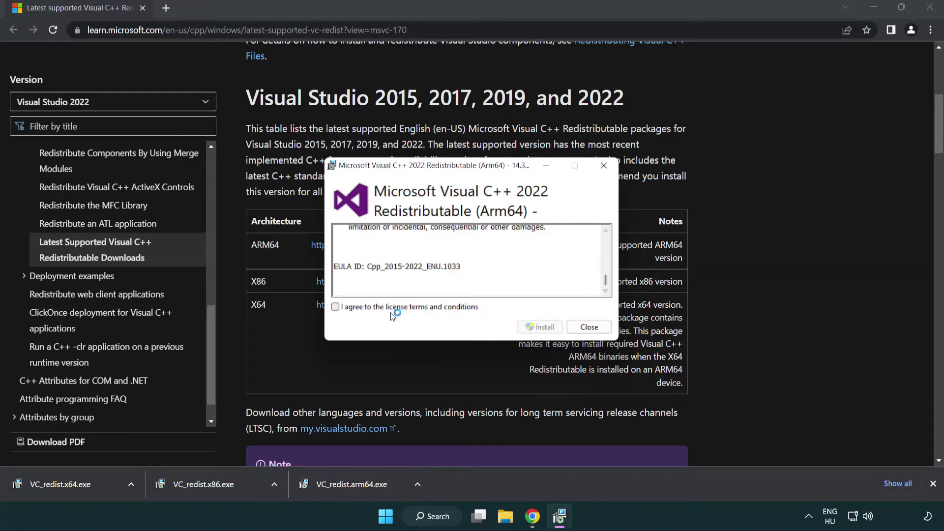
{"action": "left_click", "coordinate": [335, 307]}
{"action": "left_click", "coordinate": [526, 327]}
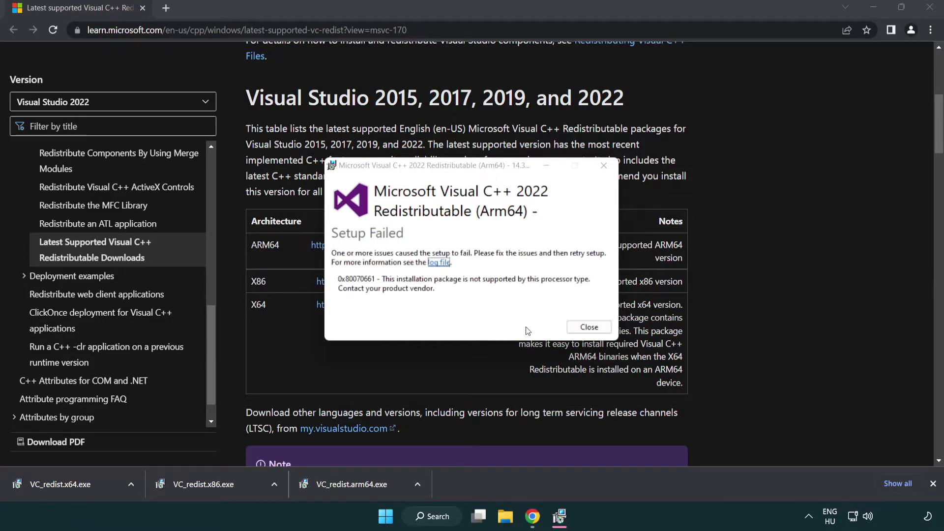
{"action": "left_click", "coordinate": [590, 329]}
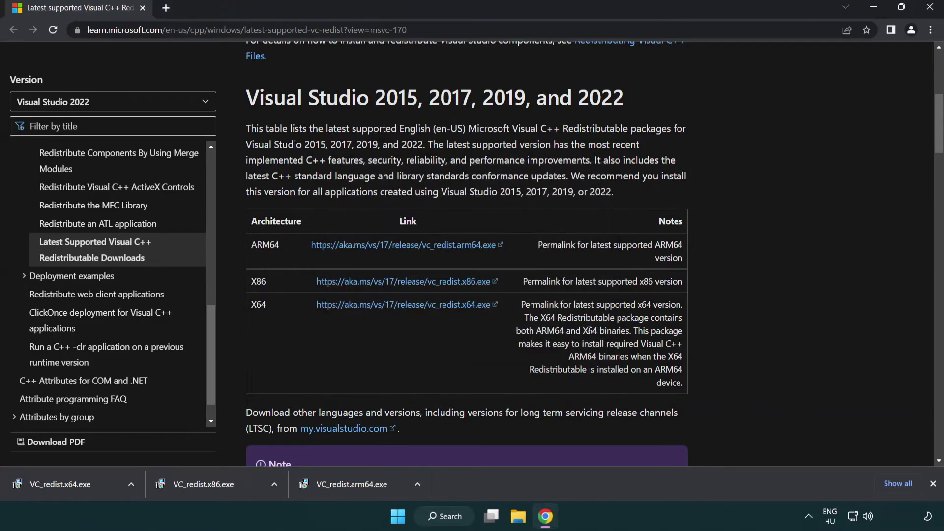
Install the x86 and x64 redistributables (x64 version 14.34.31931), then close Chrome.
{"action": "left_click", "coordinate": [211, 490]}
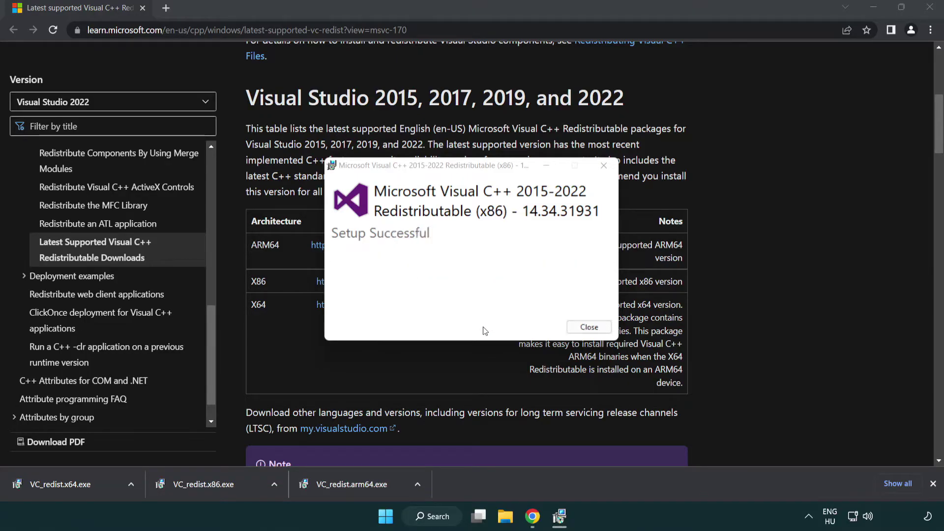
{"action": "left_click", "coordinate": [589, 328]}
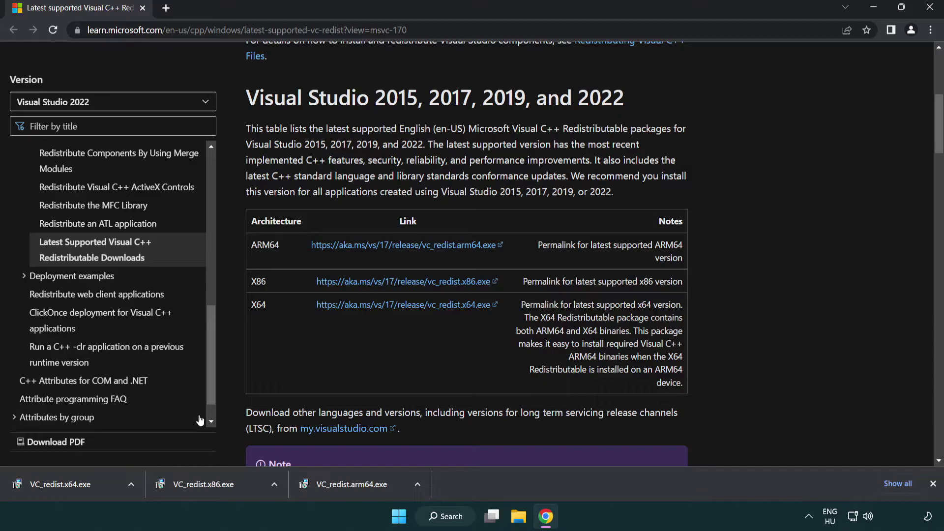
{"action": "left_click", "coordinate": [71, 486]}
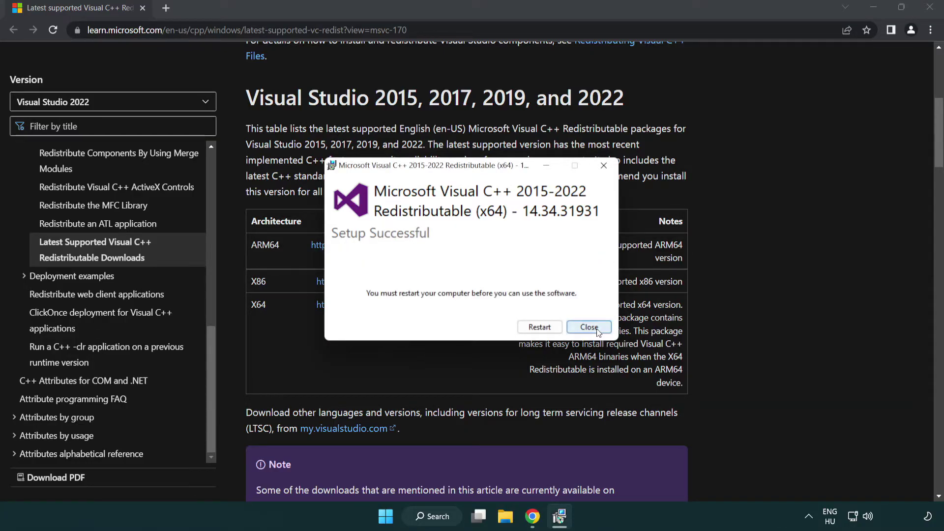
{"action": "left_click", "coordinate": [590, 330]}
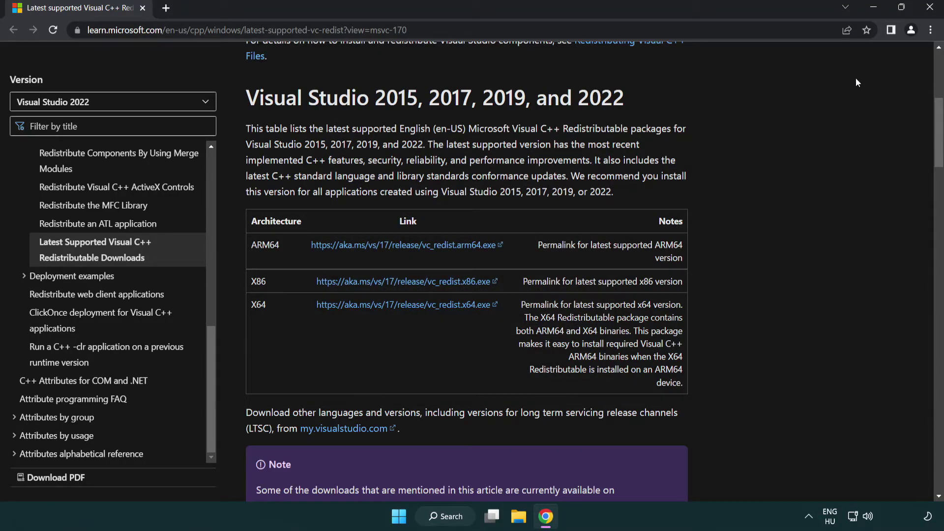
{"action": "left_click", "coordinate": [929, 8]}
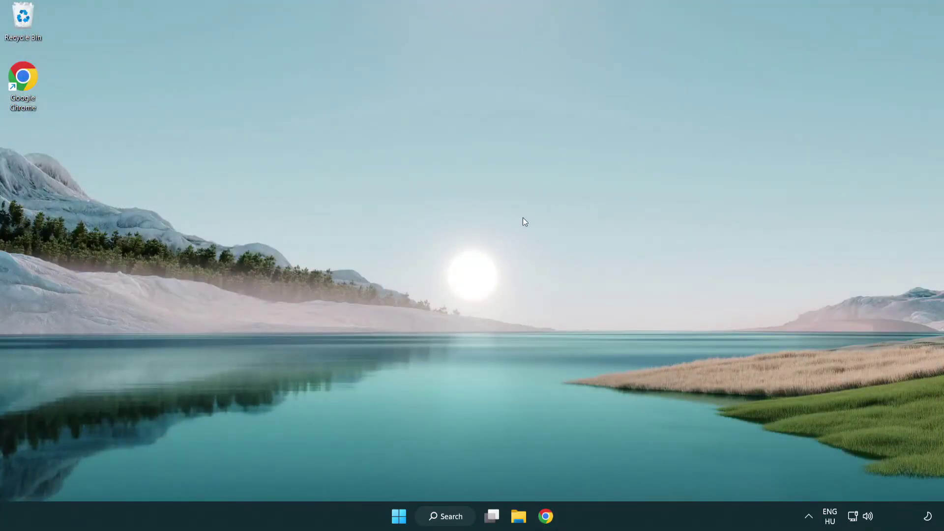
Open an elevated Command Prompt from a 'cmd' search and run sfc /scannow.
{"action": "left_click", "coordinate": [435, 516]}
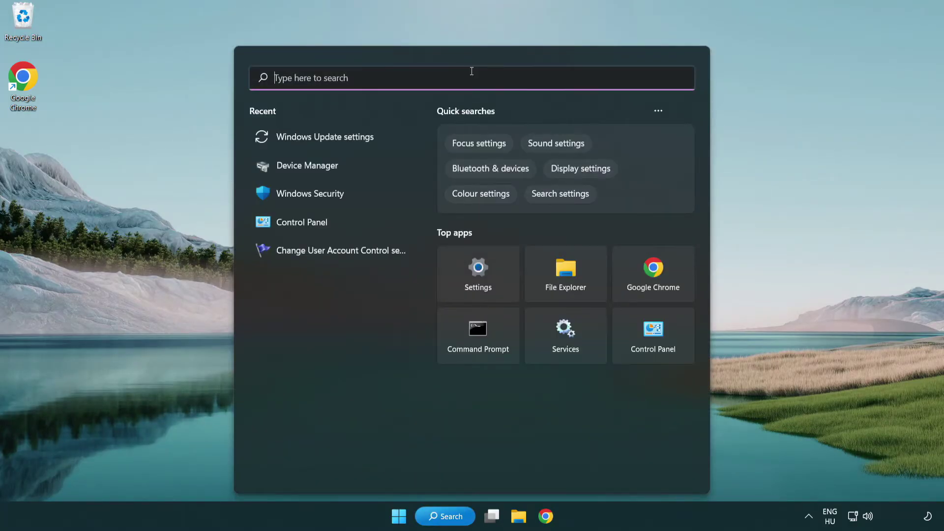
{"action": "type", "text": "cmd"}
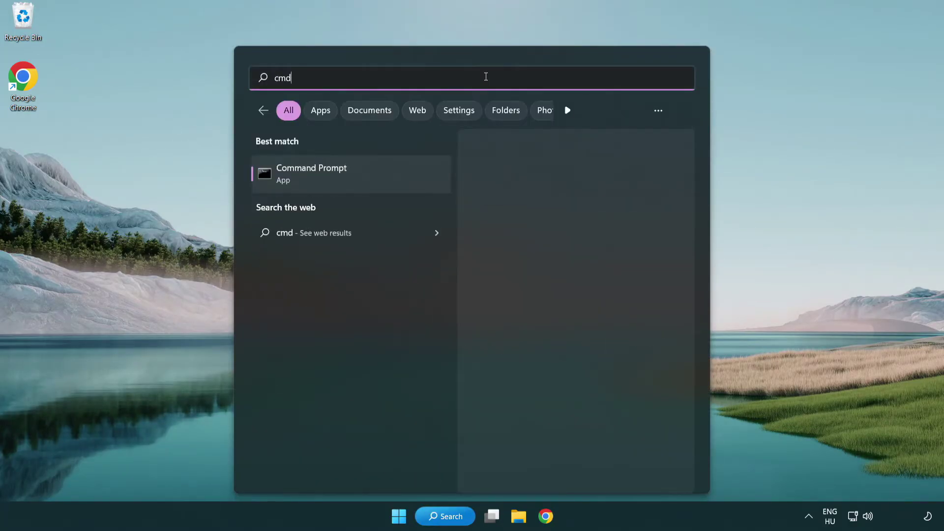
{"action": "right_click", "coordinate": [362, 181]}
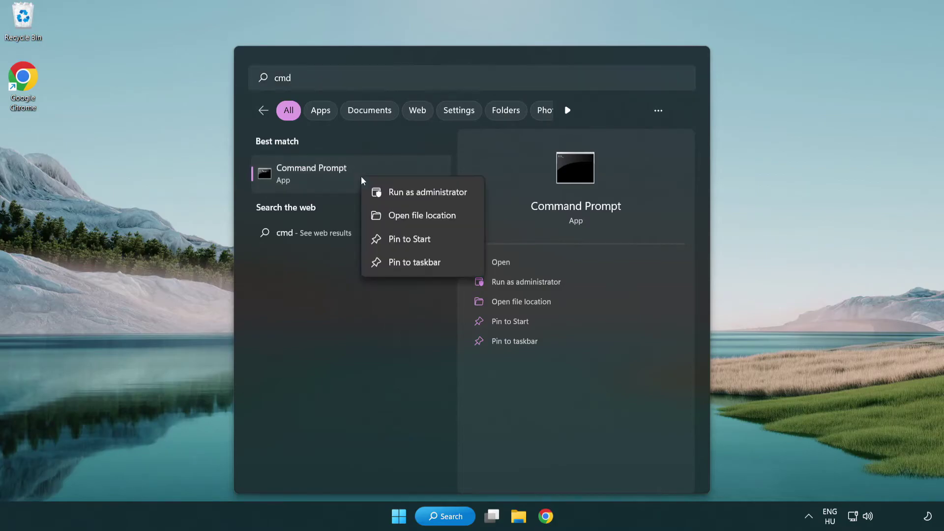
{"action": "left_click", "coordinate": [427, 199]}
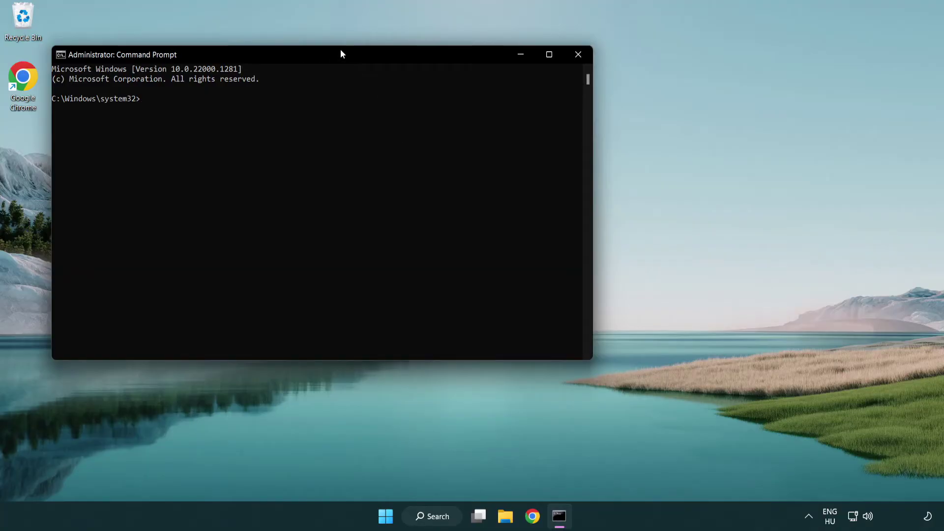
{"action": "left_click_drag", "start_coordinate": [342, 54], "coordinate": [475, 101]}
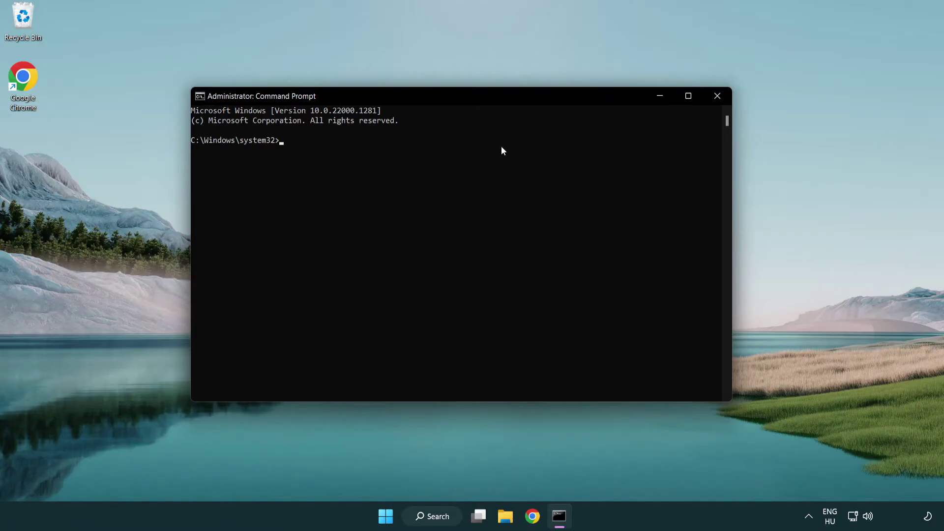
{"action": "type", "text": "sfc /"}
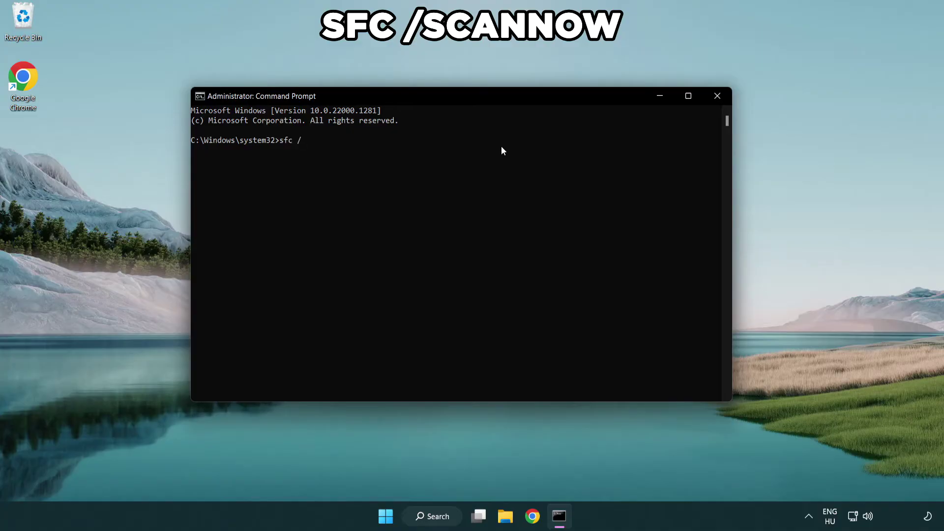
{"action": "type", "text": "scannow"}
{"action": "key", "text": "Return"}
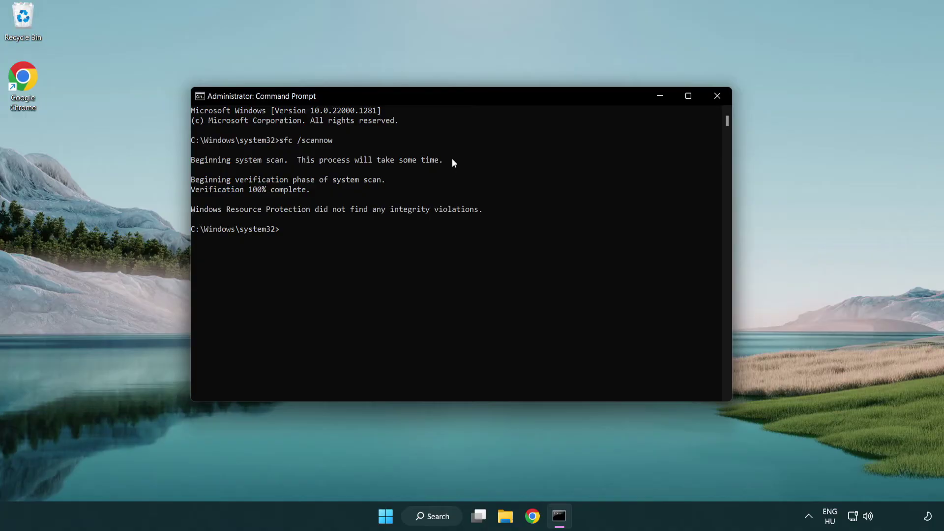
{"action": "left_click", "coordinate": [717, 95]}
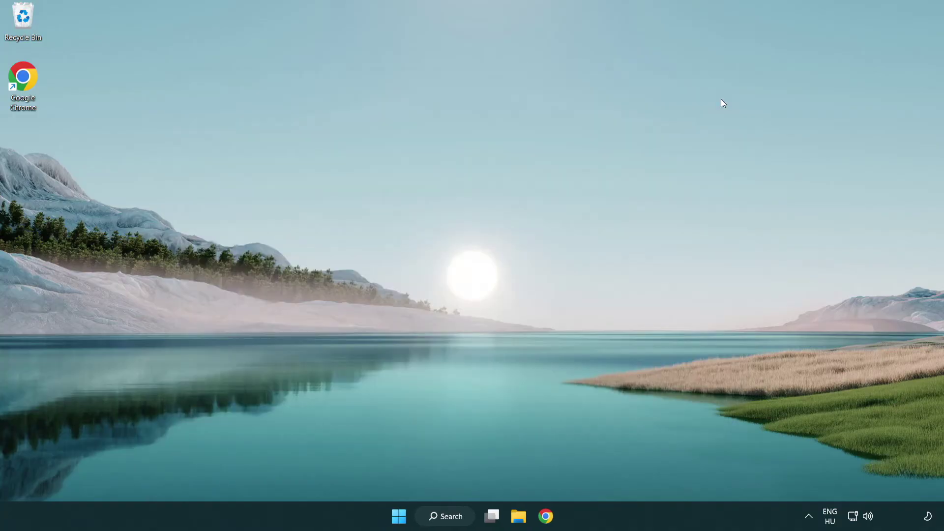
{"action": "key", "text": "super"}
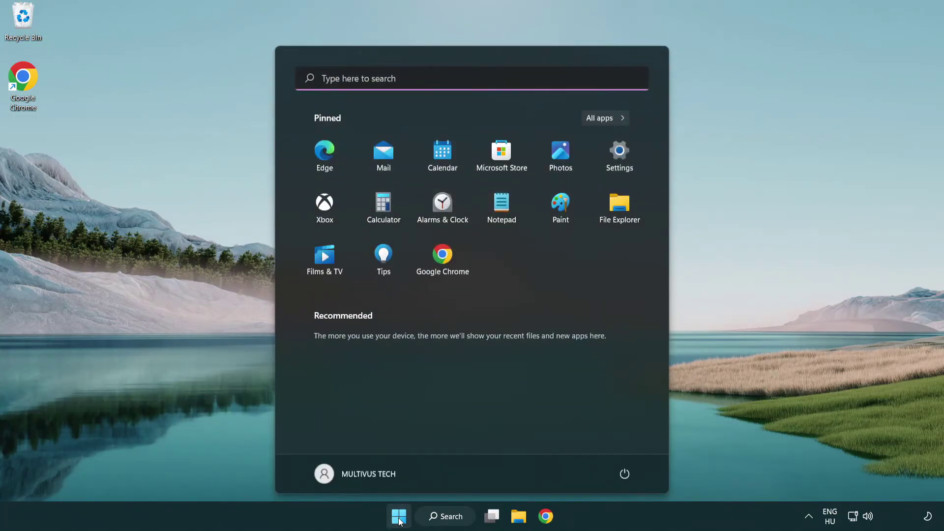
{"action": "left_click", "coordinate": [625, 473]}
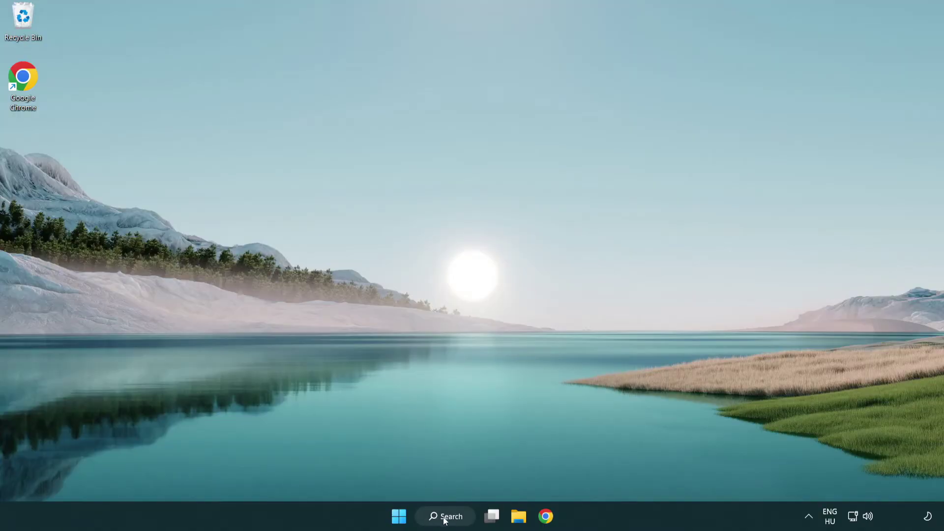
Launch Windows Security from a 'security' search and open Virus & threat protection Manage settings, scrolled to Exclusions.
{"action": "left_click", "coordinate": [447, 523]}
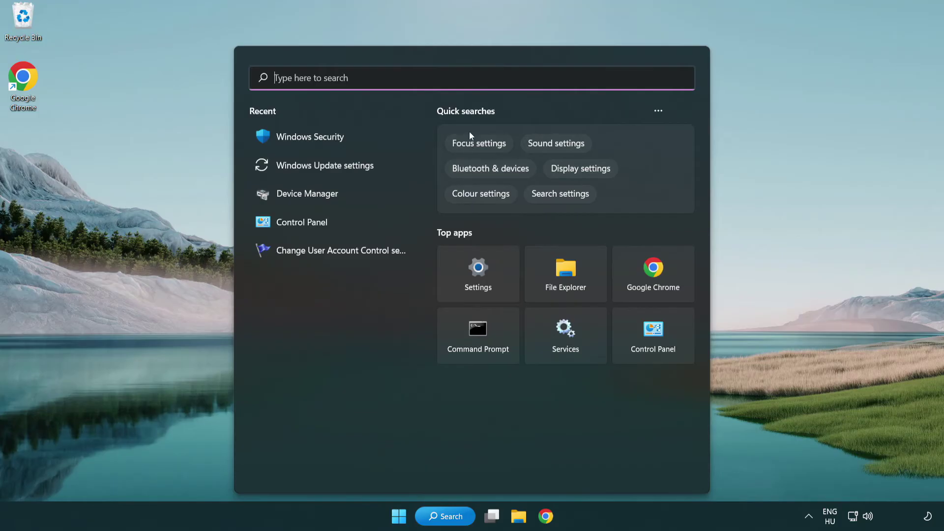
{"action": "type", "text": "sec"}
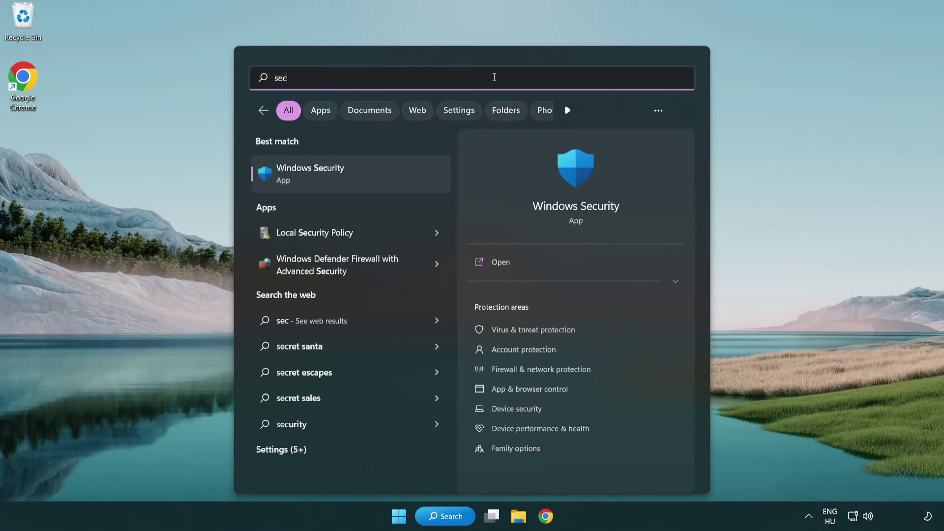
{"action": "type", "text": "uri"}
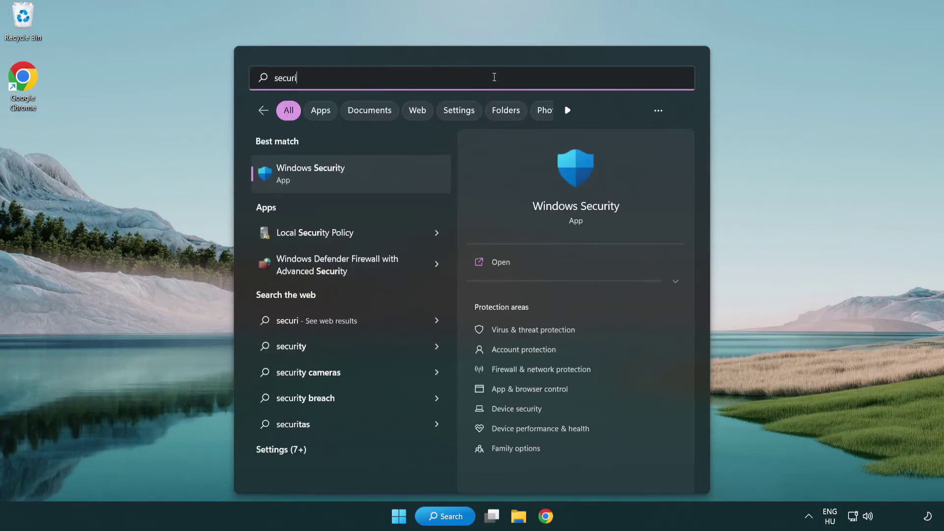
{"action": "type", "text": "ty"}
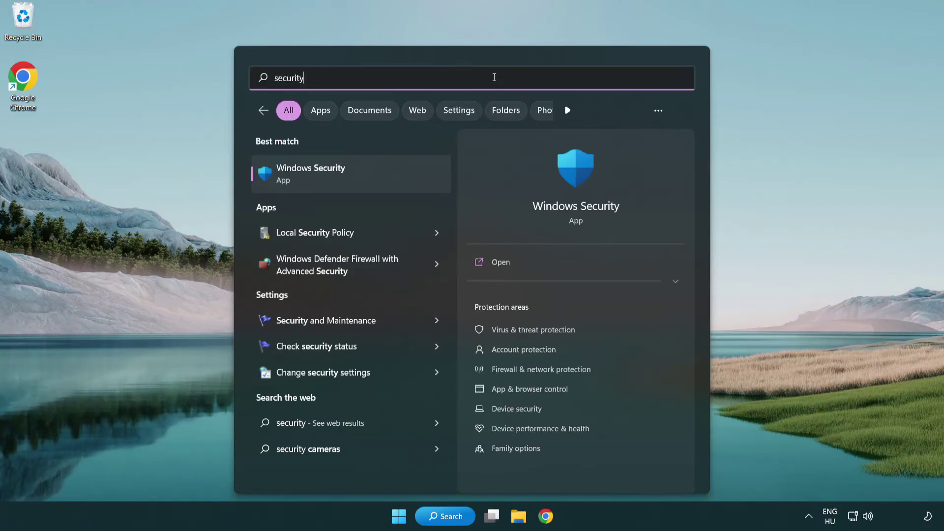
{"action": "left_click", "coordinate": [386, 183]}
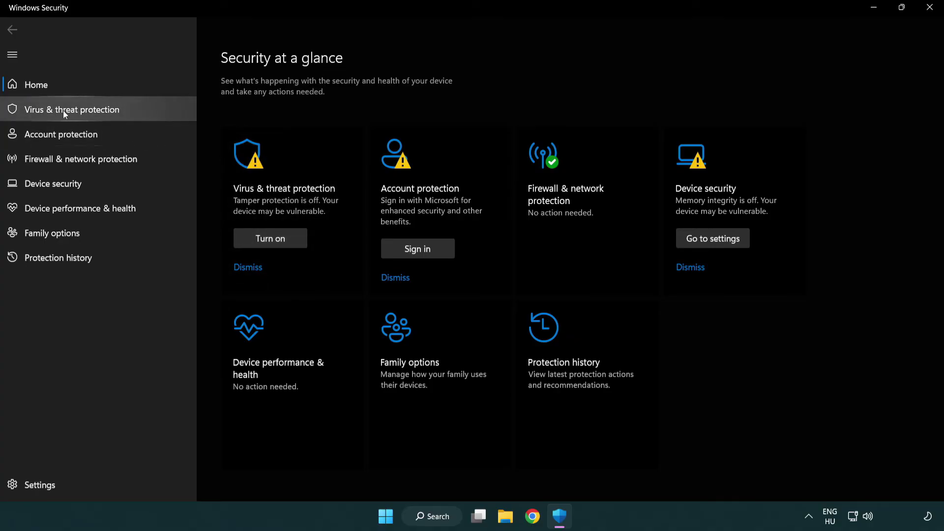
{"action": "left_click", "coordinate": [144, 113]}
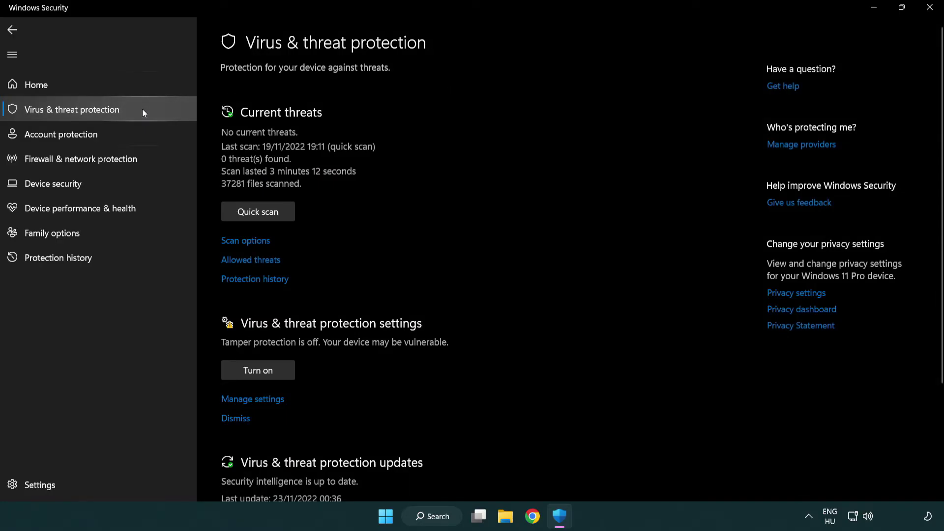
{"action": "scroll", "coordinate": [281, 204], "scroll_direction": "down", "scroll_amount": 2}
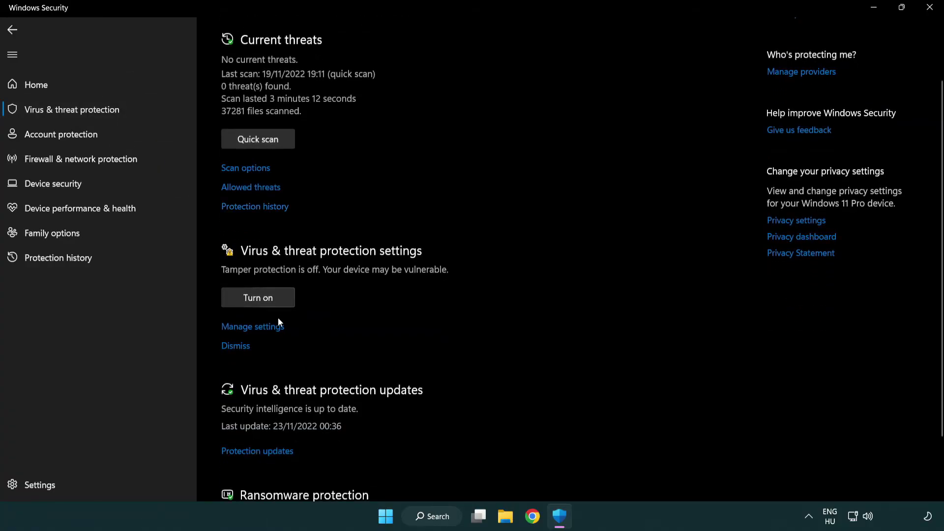
{"action": "left_click", "coordinate": [252, 327]}
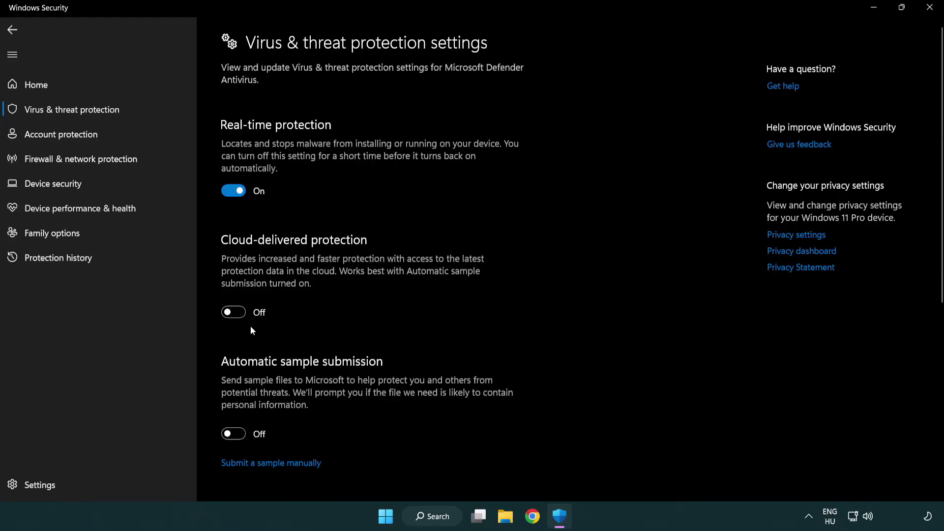
{"action": "scroll", "coordinate": [251, 327], "scroll_direction": "down", "scroll_amount": 9}
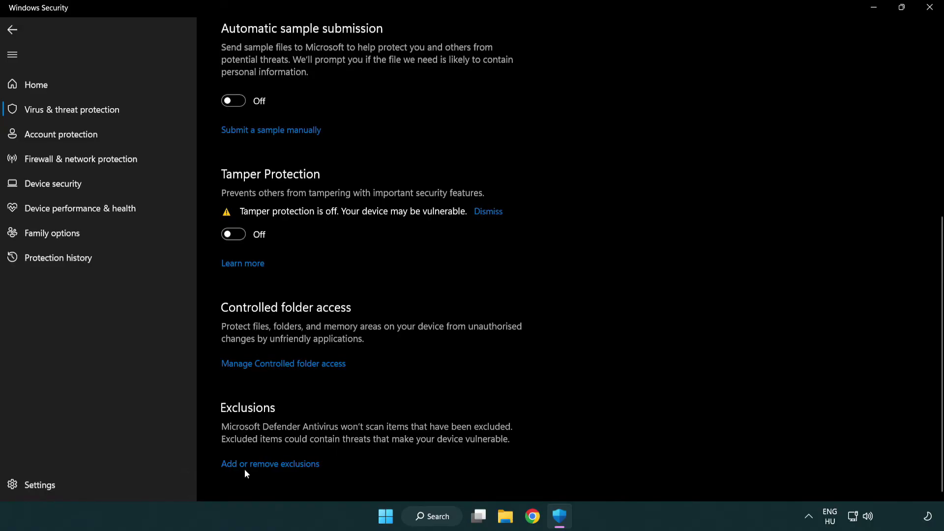
Open Add or remove exclusions and choose to add a File exclusion.
{"action": "left_click", "coordinate": [272, 466]}
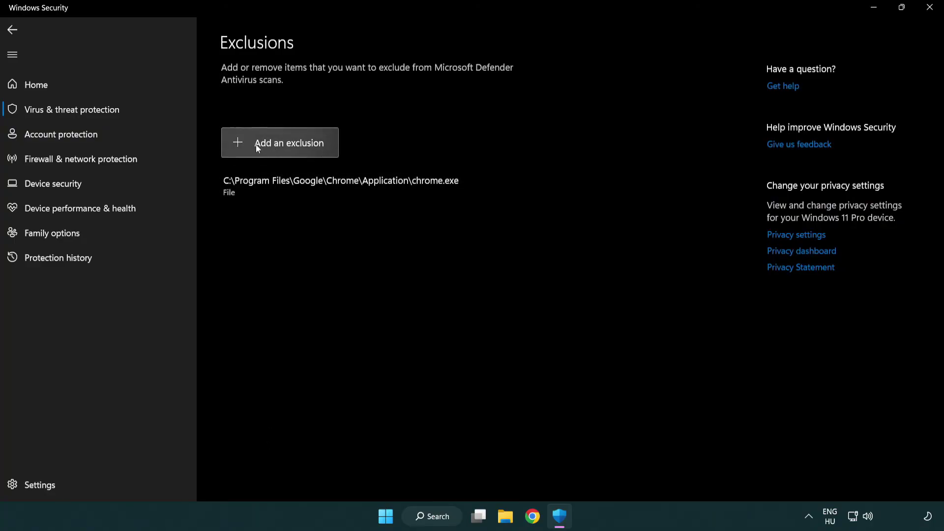
{"action": "left_click", "coordinate": [282, 143]}
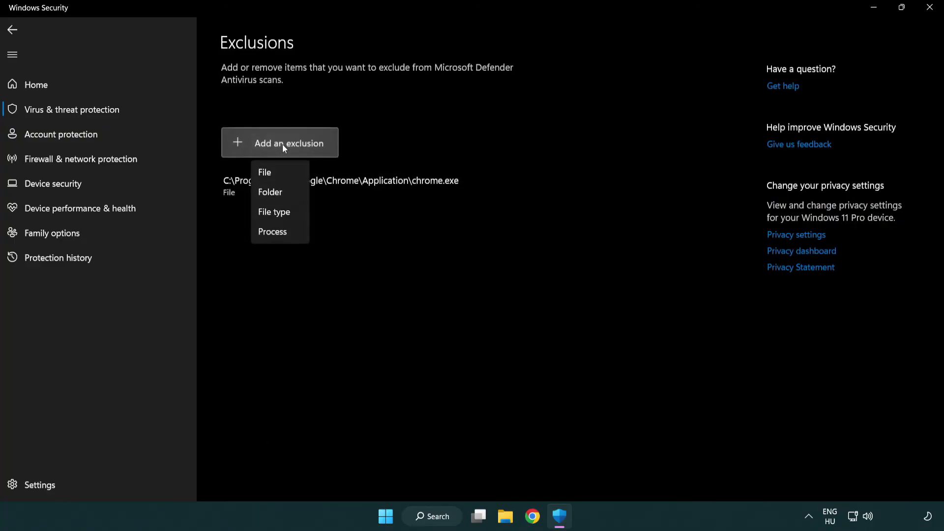
{"action": "left_click", "coordinate": [284, 173]}
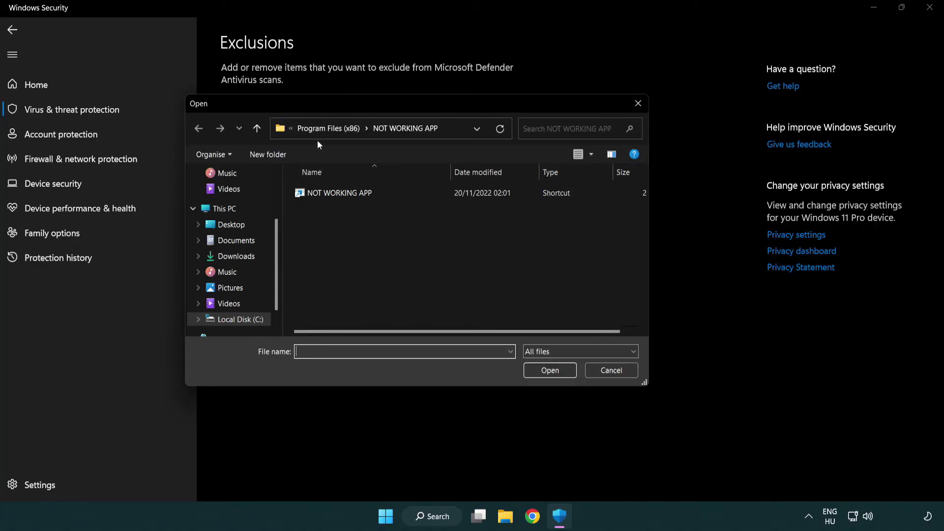
Browse to C:\Program Files (x86)\NOT WORKING APP and confirm the NOT WORKING APP shortcut.
{"action": "left_click", "coordinate": [320, 131]}
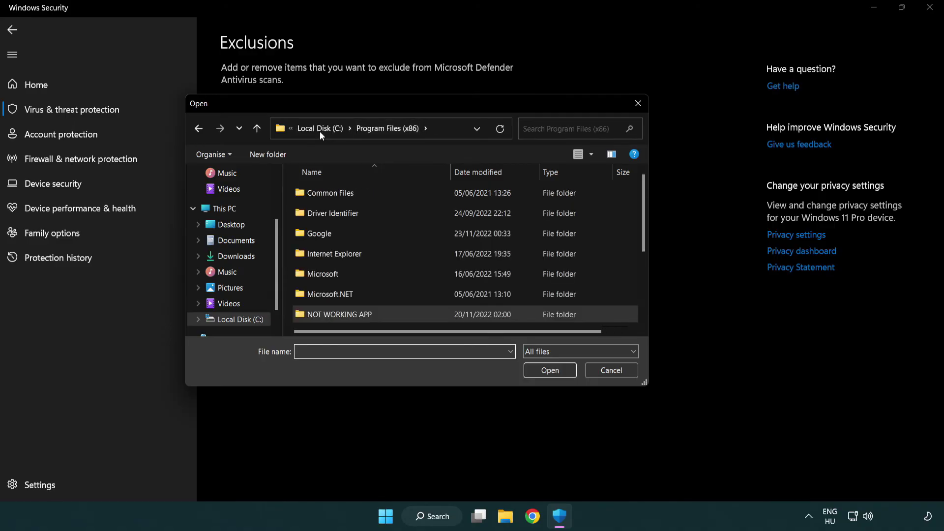
{"action": "left_click", "coordinate": [325, 130]}
{"action": "left_click", "coordinate": [315, 129]}
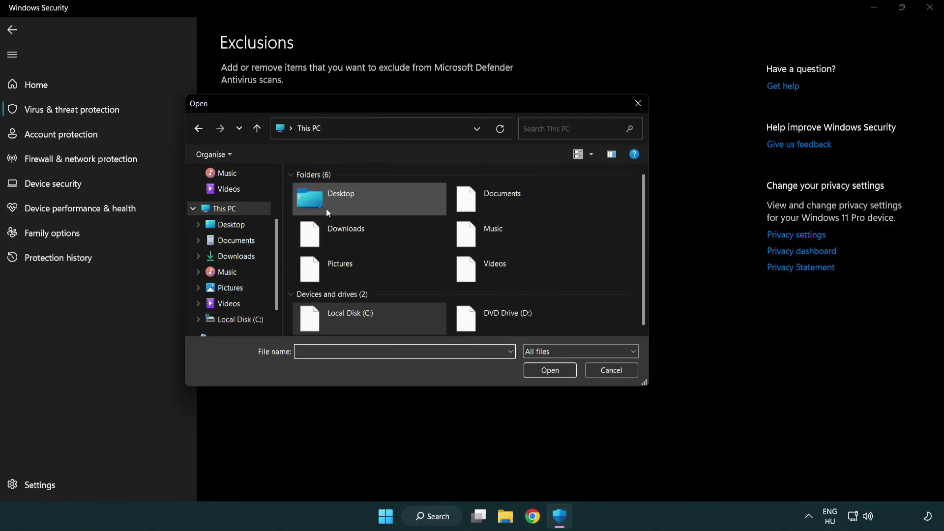
{"action": "double_click", "coordinate": [347, 322]}
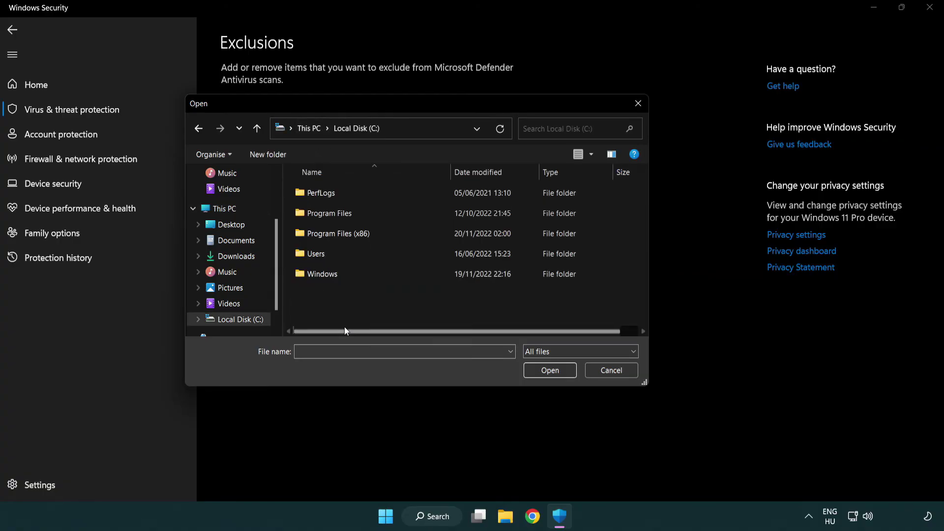
{"action": "double_click", "coordinate": [344, 233]}
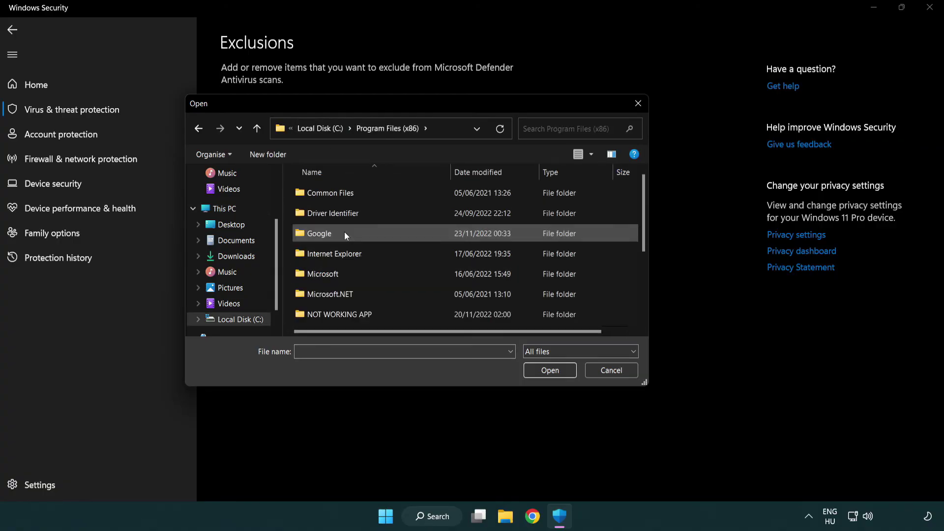
{"action": "double_click", "coordinate": [352, 315]}
{"action": "left_click", "coordinate": [333, 192]}
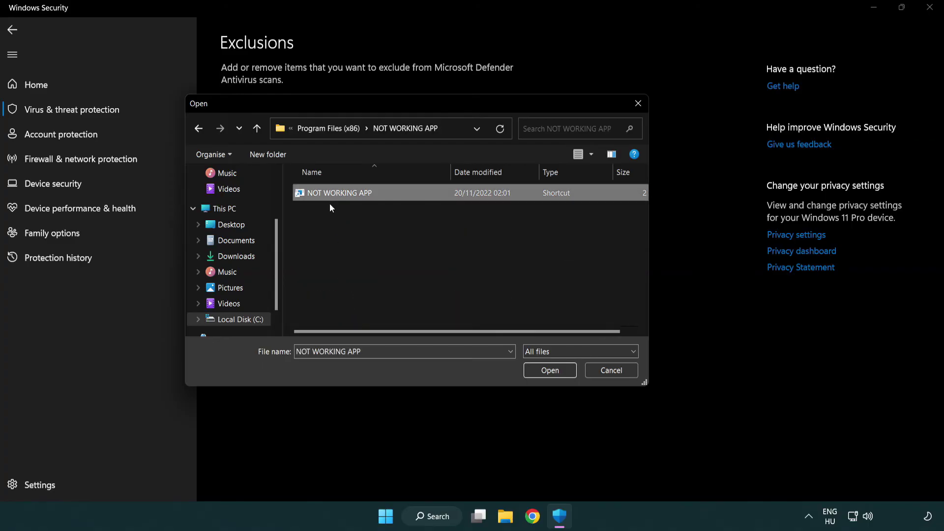
{"action": "left_click", "coordinate": [548, 372]}
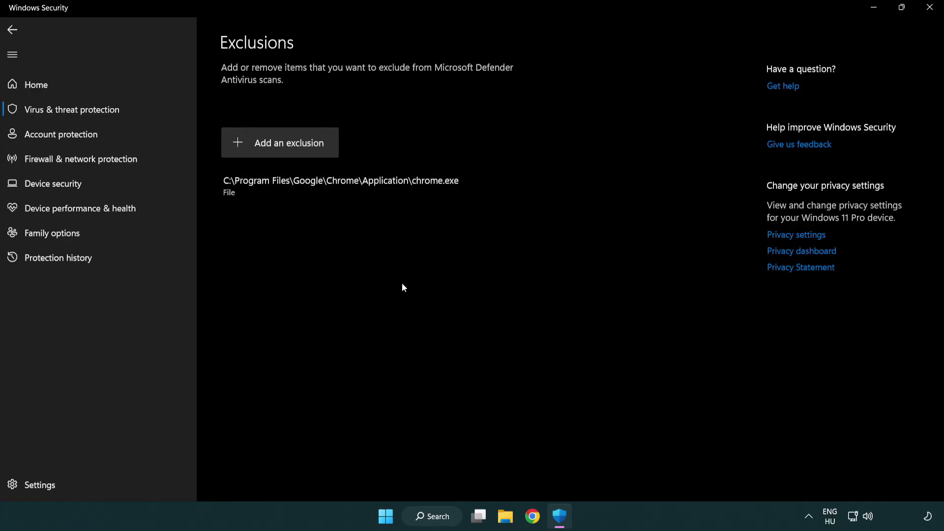
Close Windows Security and show the Start menu's Sleep, Shut down and Restart options.
{"action": "left_click", "coordinate": [930, 8]}
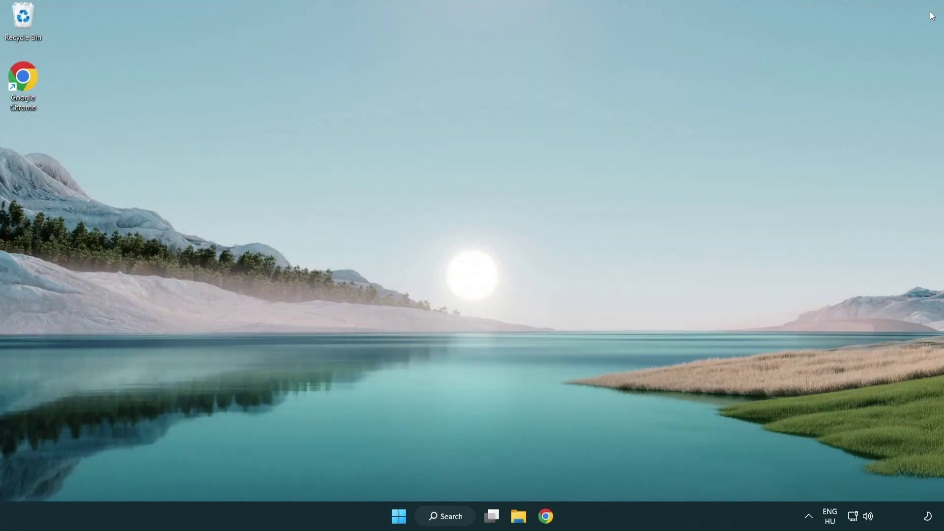
{"action": "left_click", "coordinate": [398, 516]}
{"action": "left_click", "coordinate": [625, 473]}
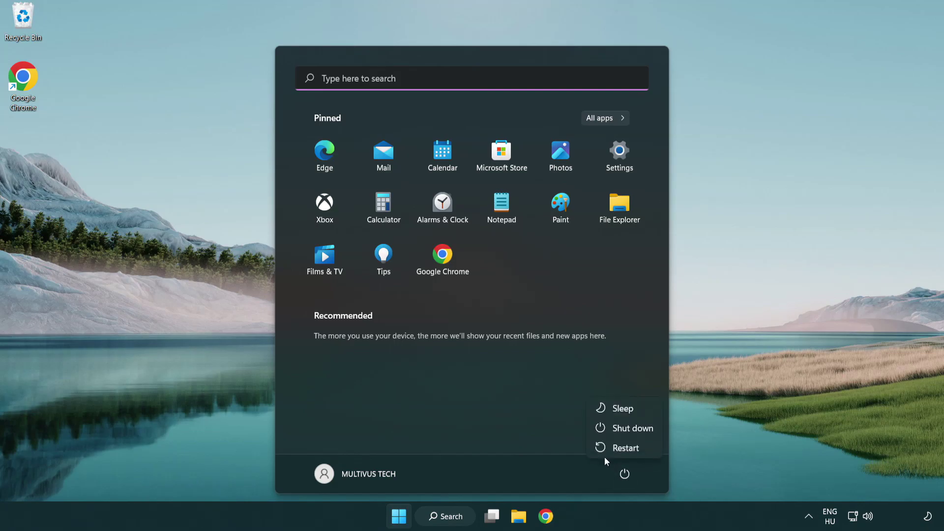